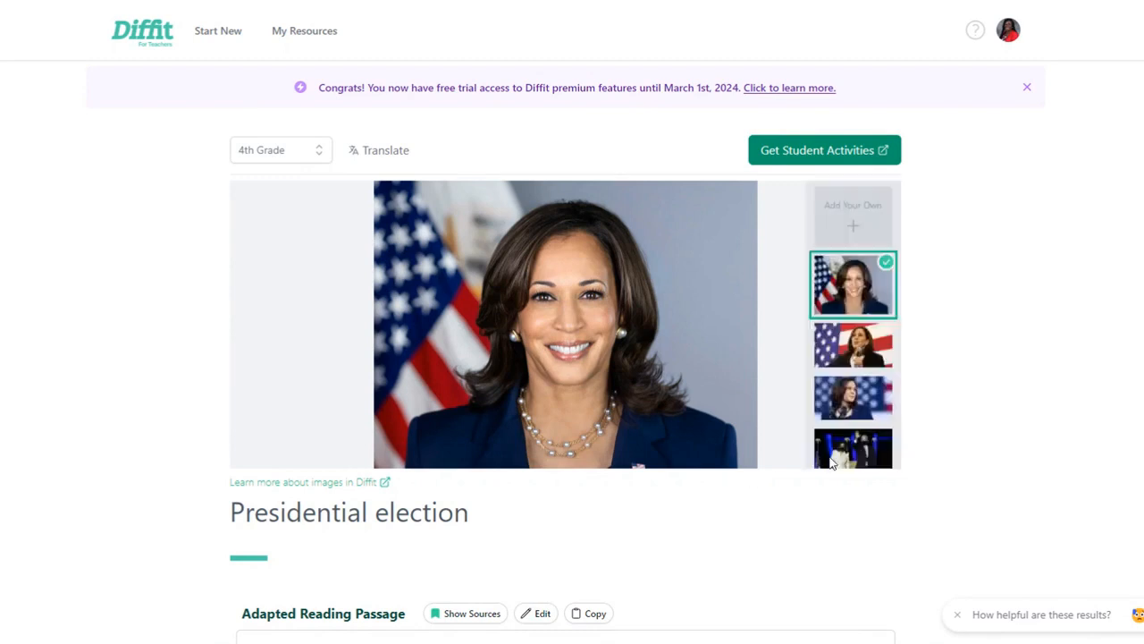
# Read through the adapted reading passage, show its cited sources to check the source list, and hide them again.
pyautogui.scroll(-2, 1056, 463)
pyautogui.scroll(-3, 1057, 463)
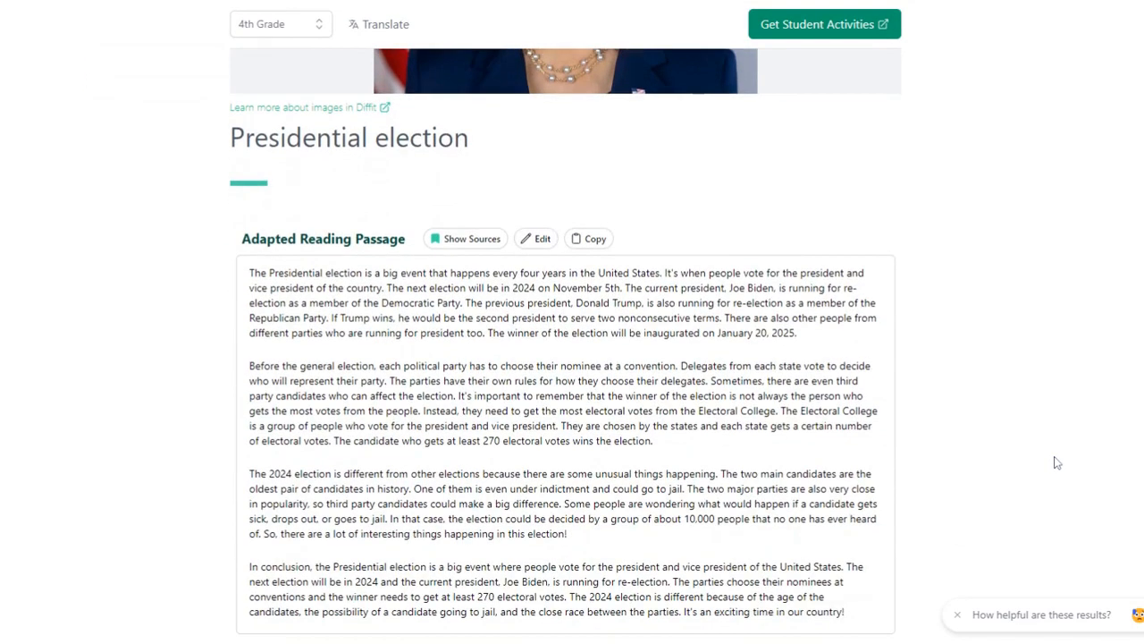
pyautogui.scroll(-1, 572, 357)
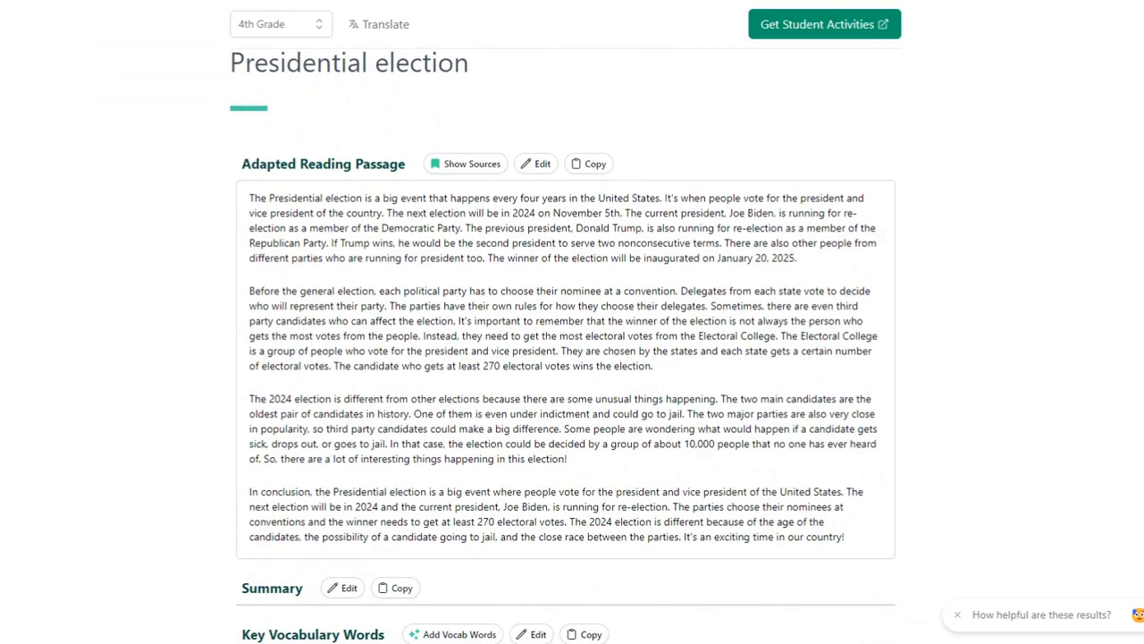
pyautogui.scroll(-1, 572, 357)
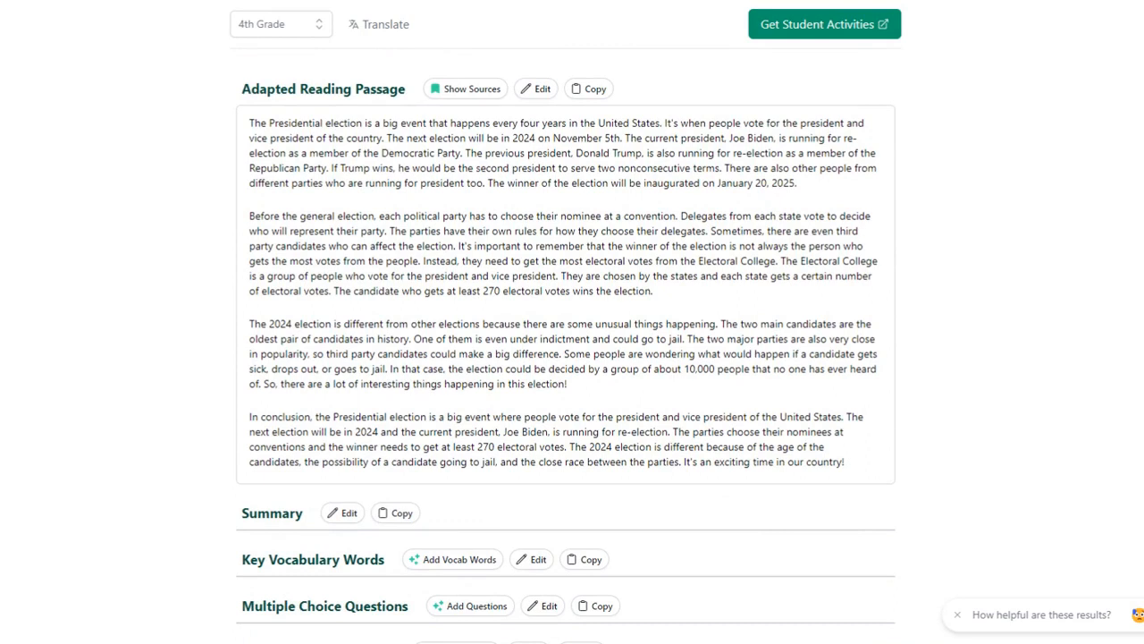
pyautogui.click(459, 95)
pyautogui.scroll(-1, 464, 107)
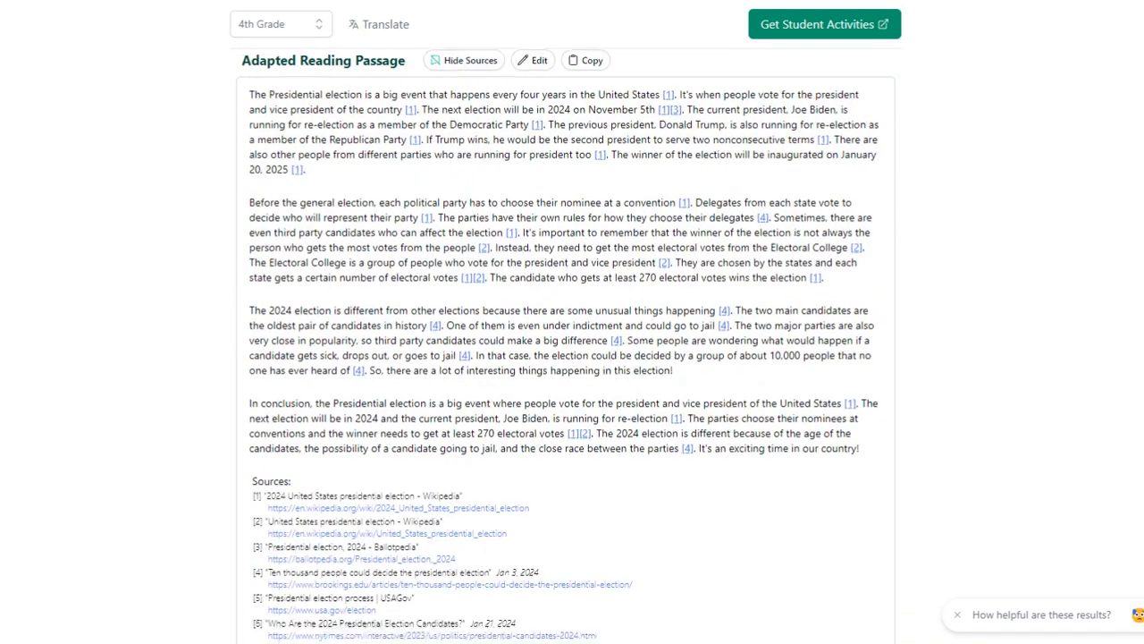
pyautogui.scroll(-2, 566, 346)
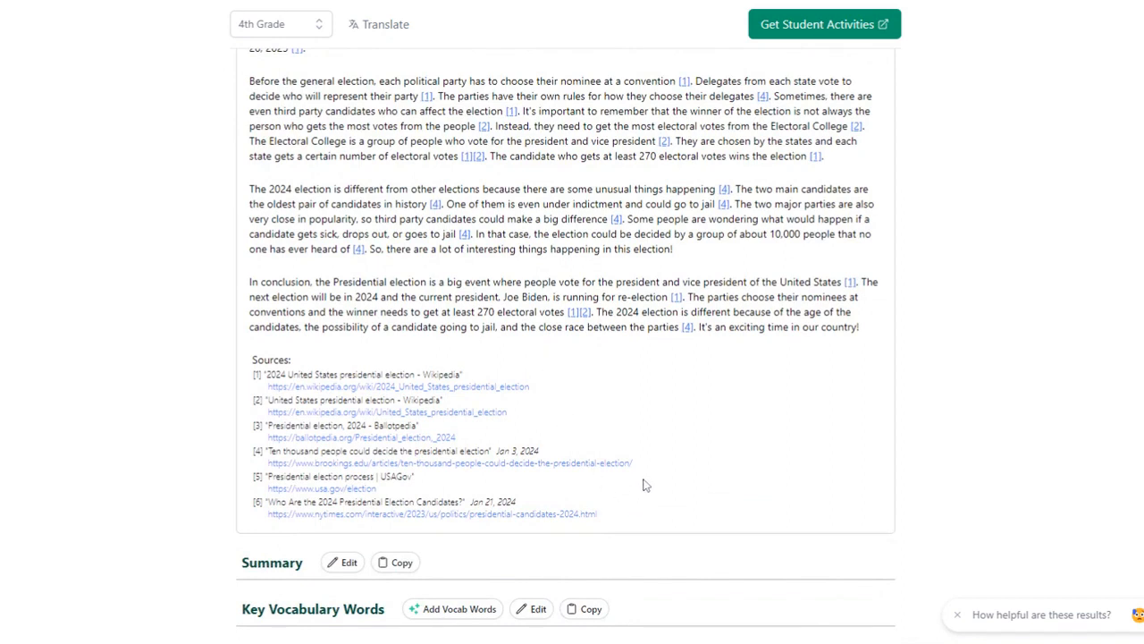
pyautogui.scroll(3, 650, 481)
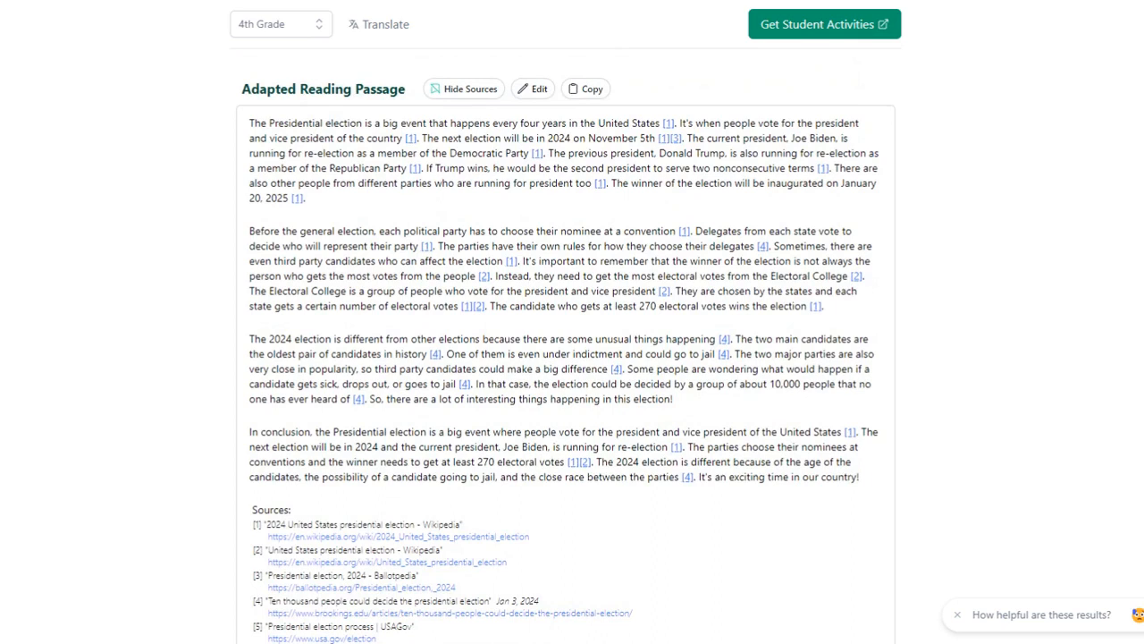
pyautogui.click(460, 93)
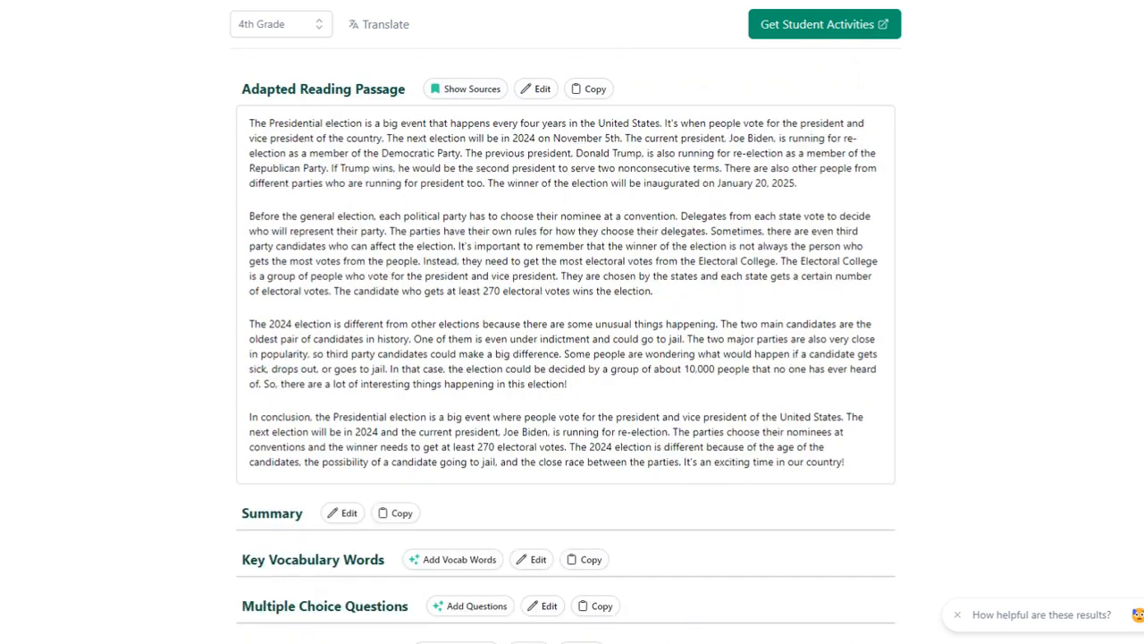
# Generate five key vocabulary words automatically for the reading passage.
pyautogui.scroll(-3, 529, 303)
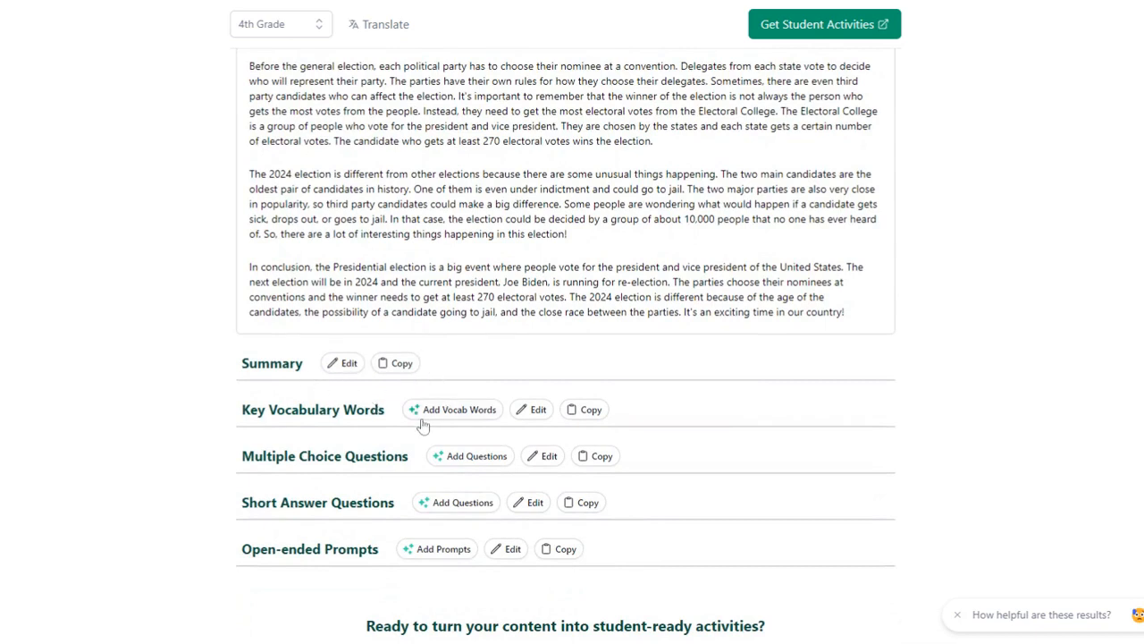
pyautogui.click(457, 416)
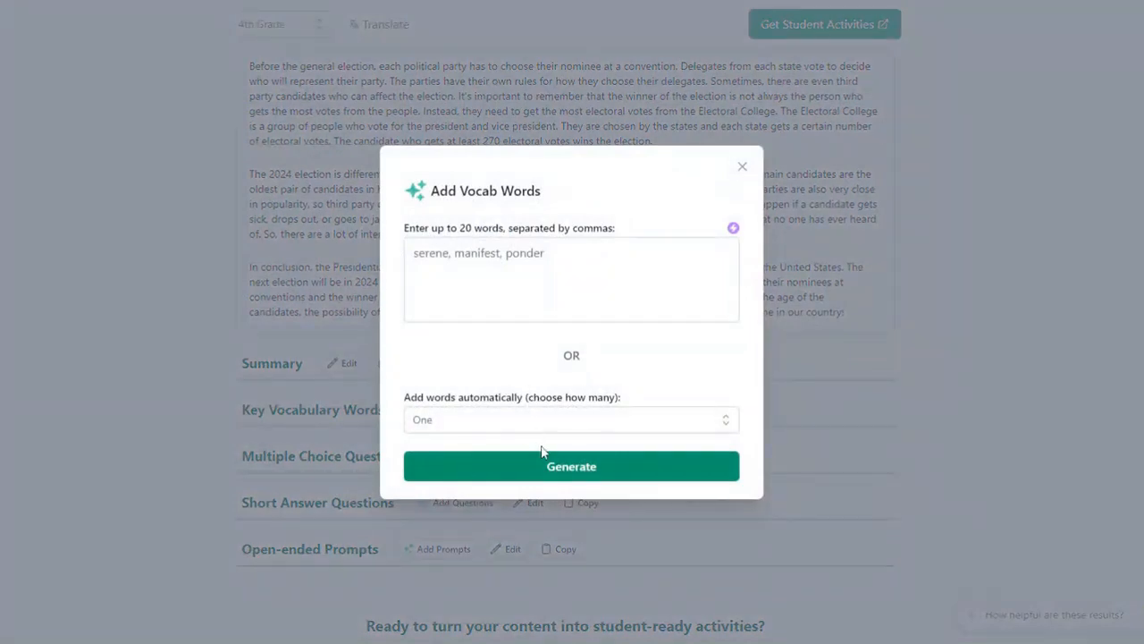
pyautogui.click(576, 430)
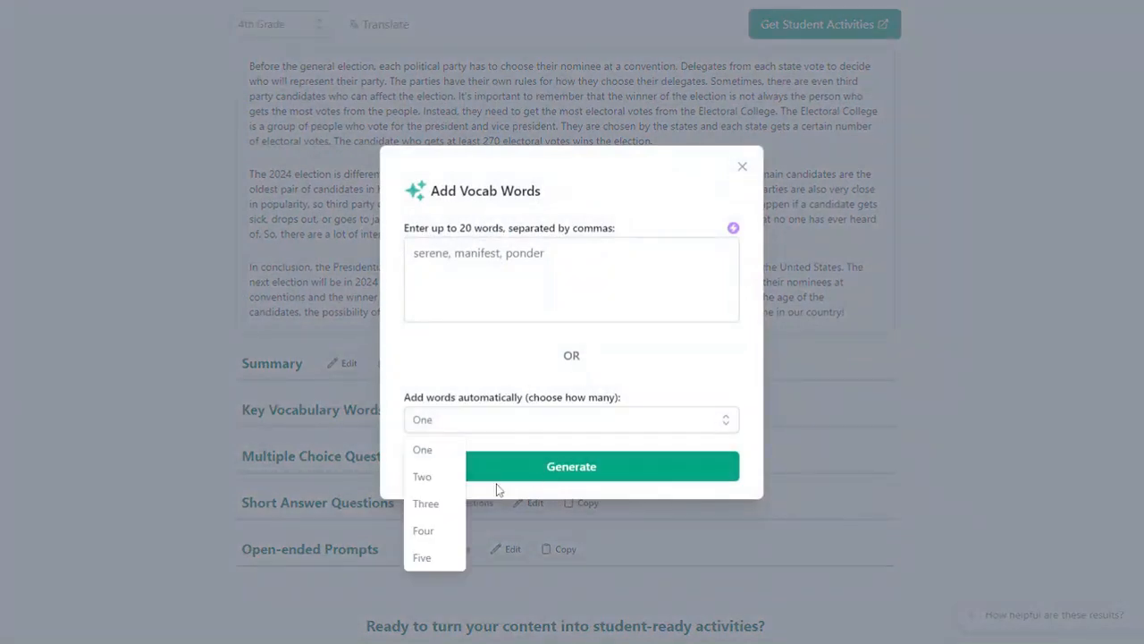
pyautogui.click(440, 557)
pyautogui.click(540, 468)
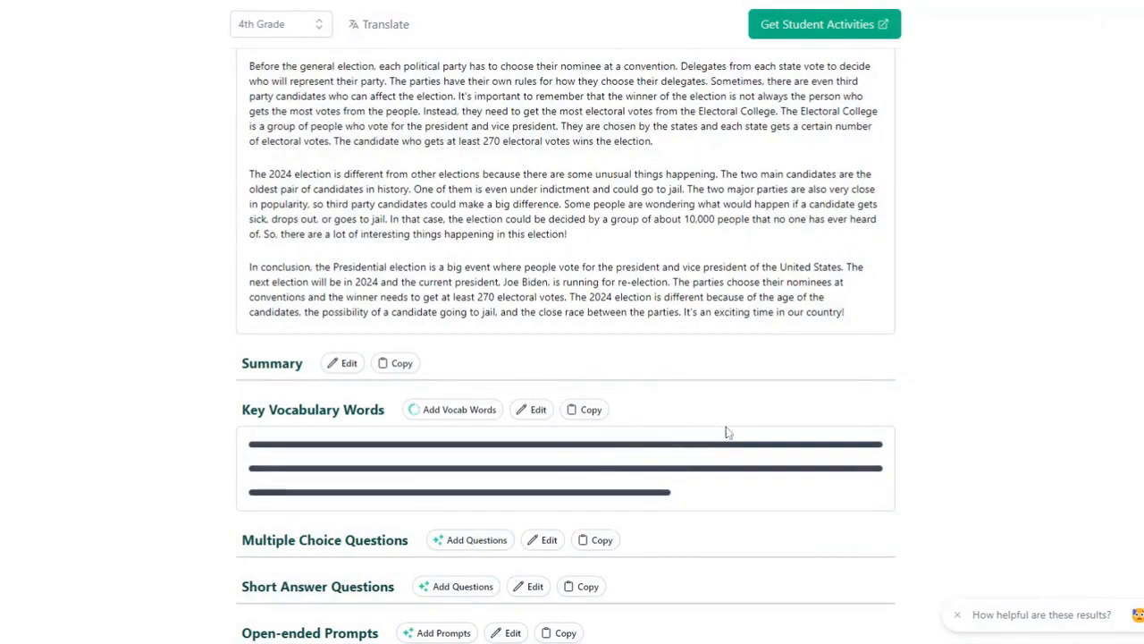
# Generate five Basic Comprehension multiple choice questions for the passage.
pyautogui.scroll(-3, 823, 351)
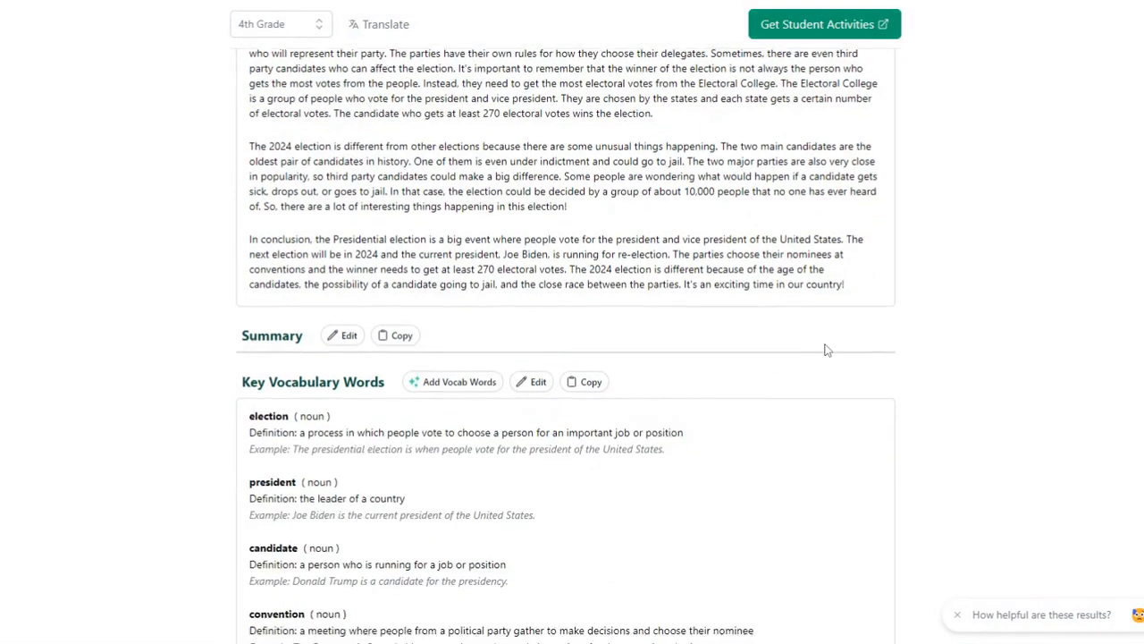
pyautogui.scroll(-3, 828, 350)
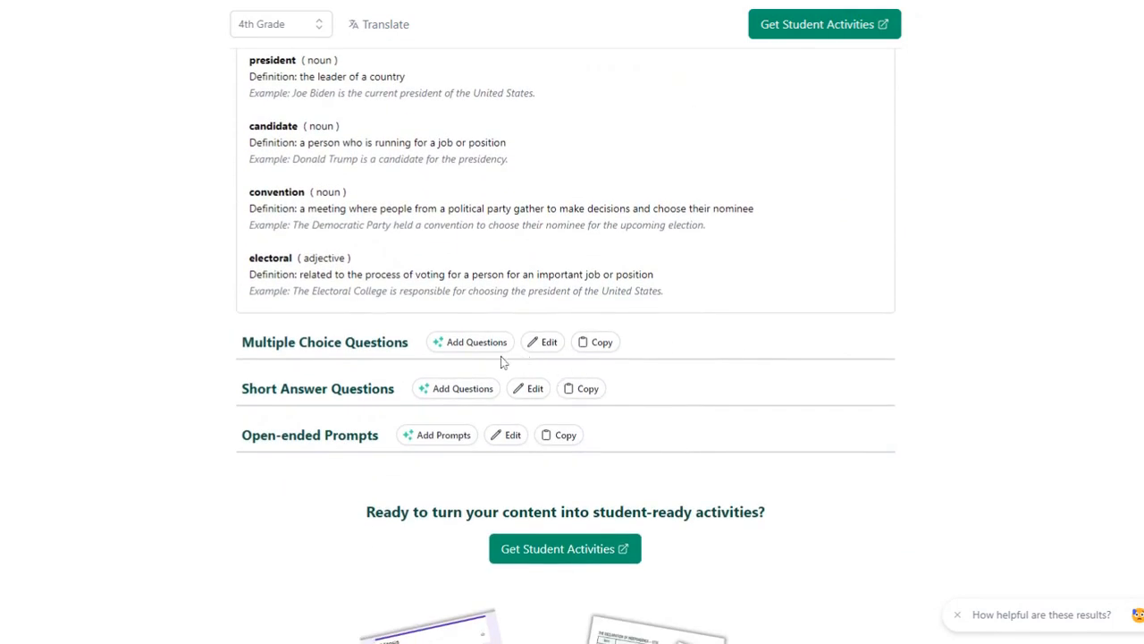
pyautogui.click(479, 347)
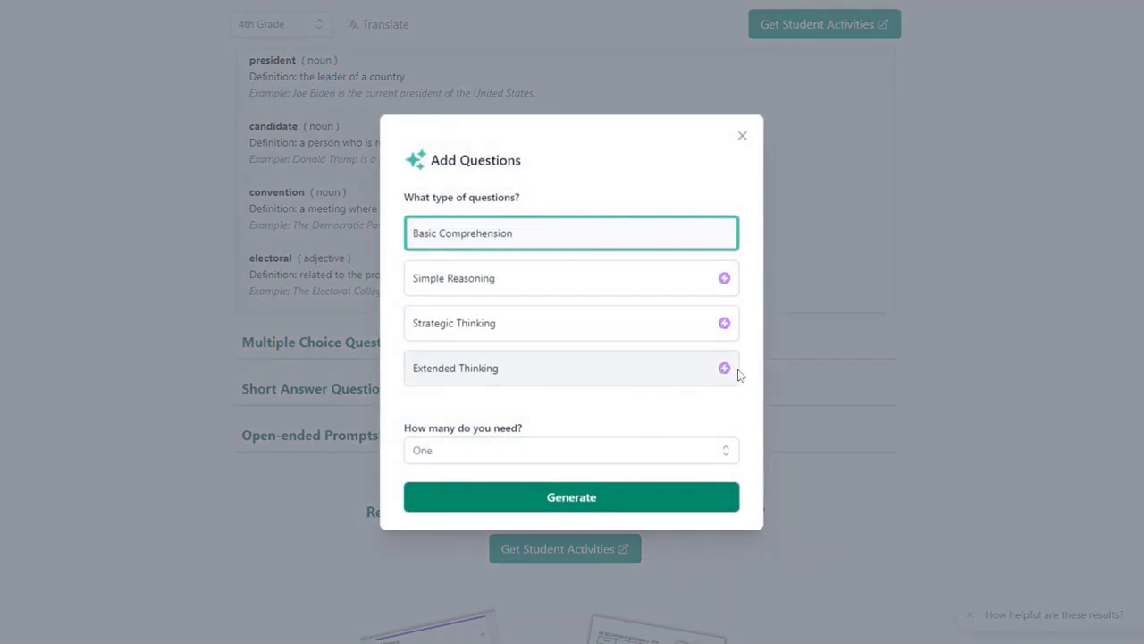
pyautogui.click(616, 459)
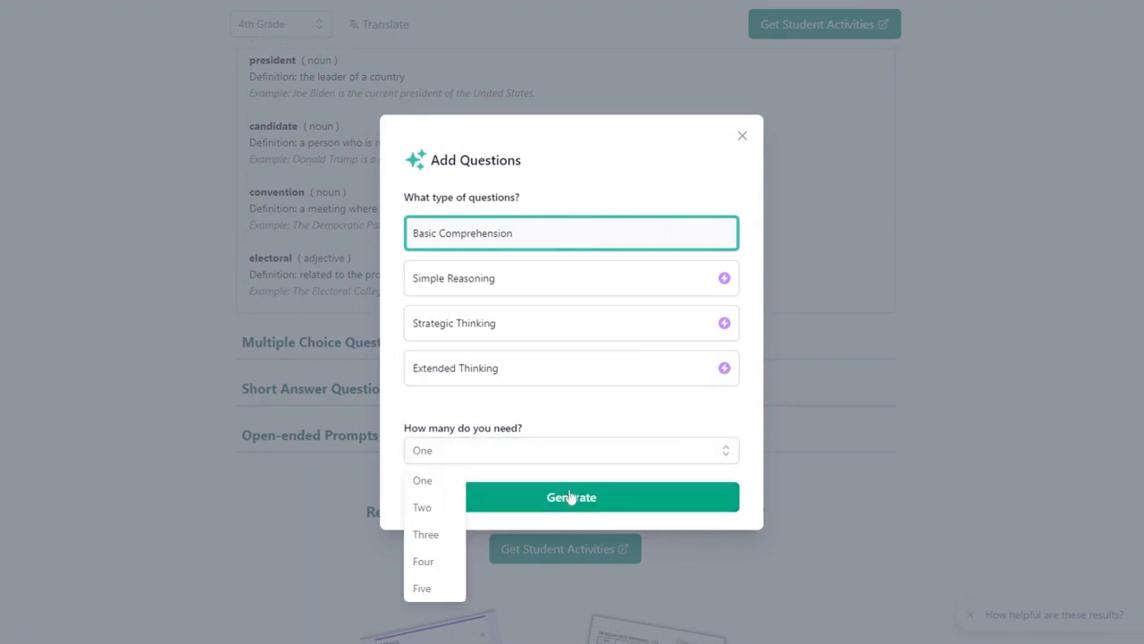
pyautogui.click(445, 596)
pyautogui.click(585, 503)
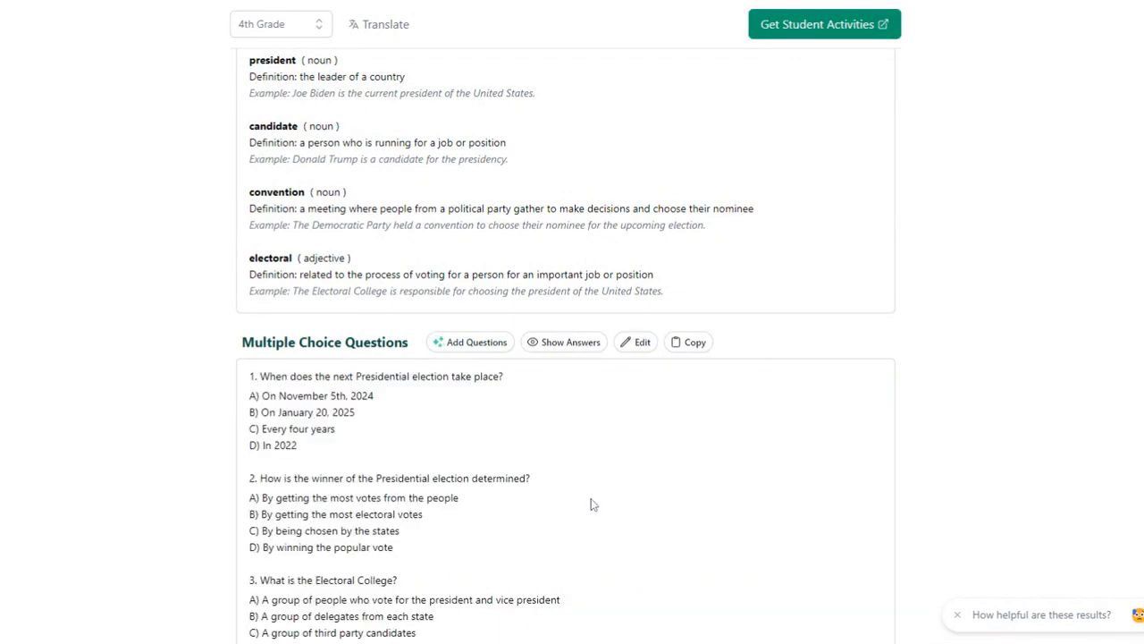
# Generate two Basic Comprehension short answer questions for the passage.
pyautogui.scroll(-2, 590, 505)
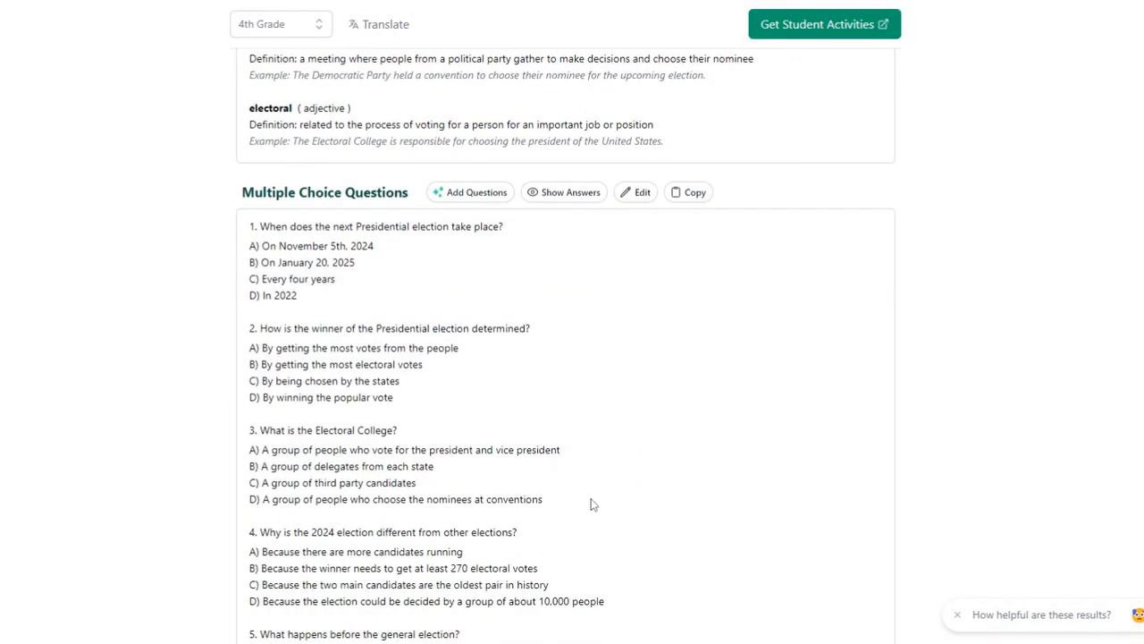
pyautogui.scroll(-2, 590, 503)
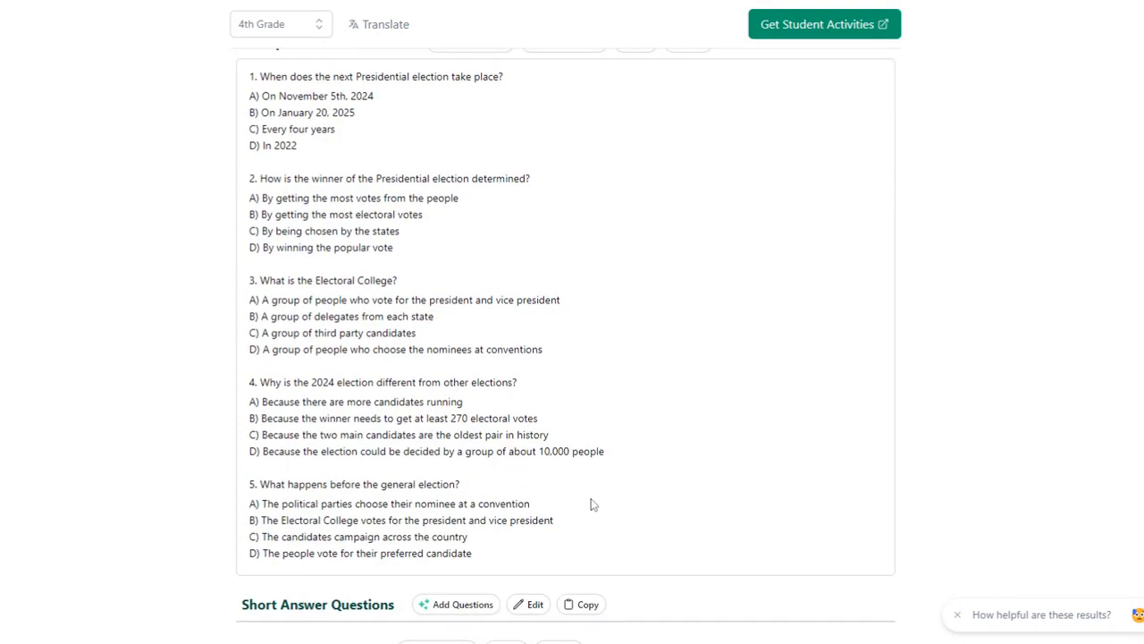
pyautogui.scroll(-3, 590, 505)
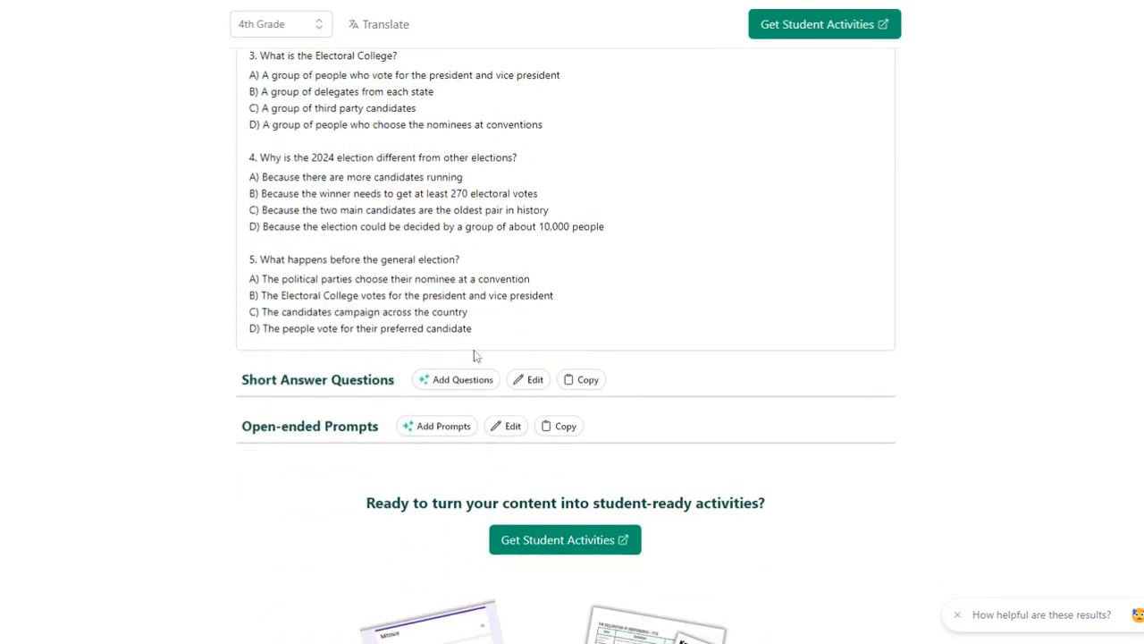
pyautogui.click(467, 385)
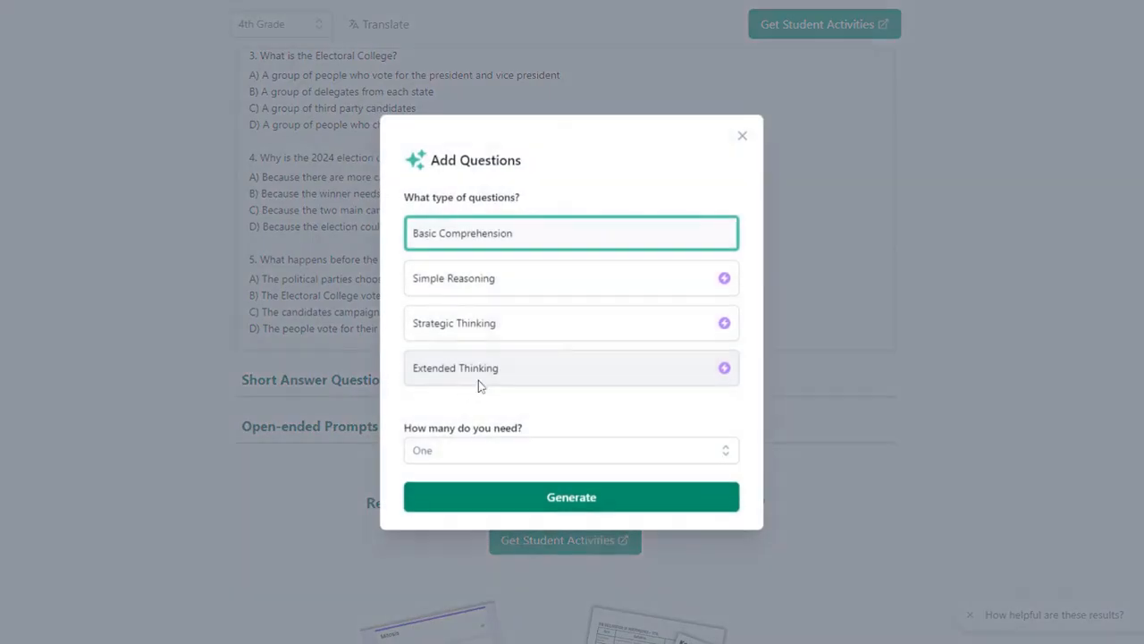
pyautogui.click(551, 447)
pyautogui.click(434, 508)
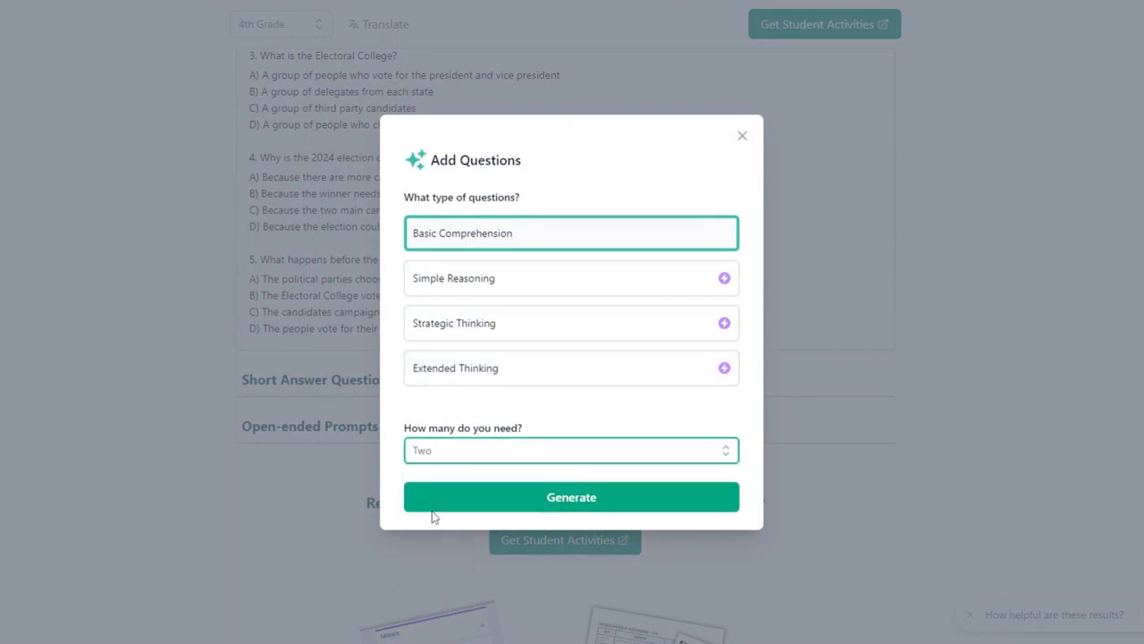
pyautogui.click(465, 503)
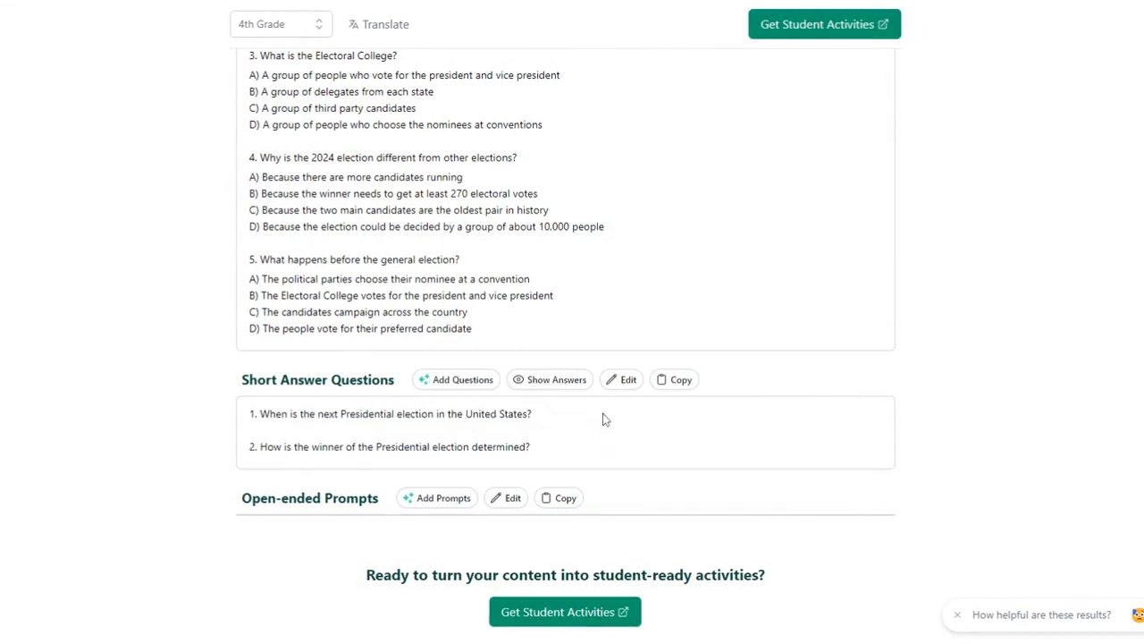
# Generate three open-ended prompts for the passage.
pyautogui.click(426, 505)
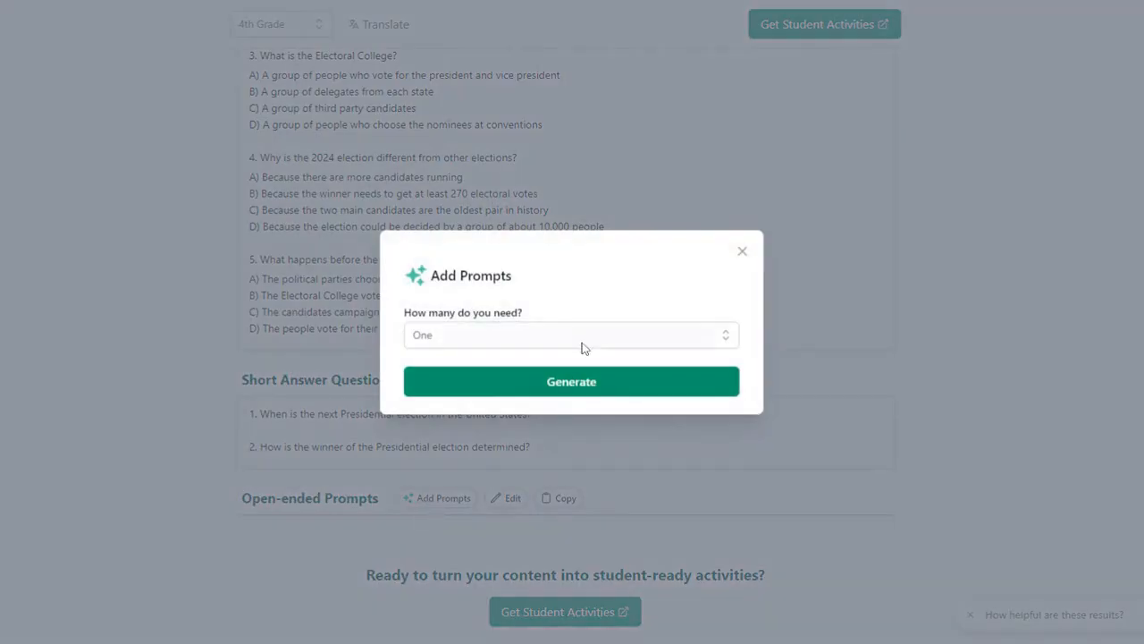
pyautogui.click(556, 394)
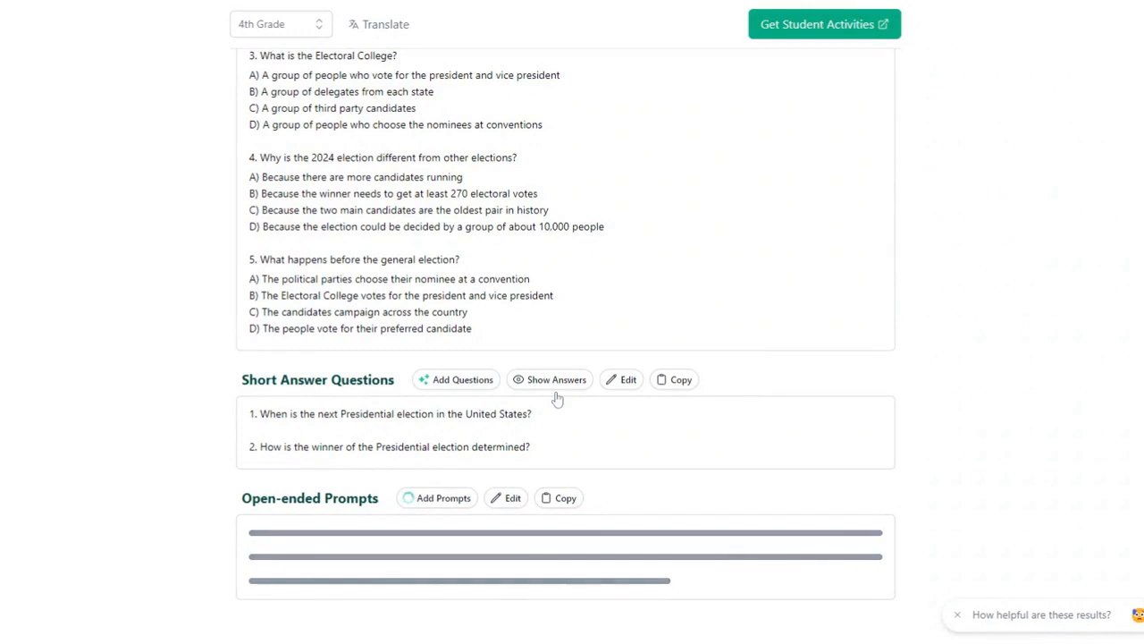
pyautogui.scroll(-2, 561, 407)
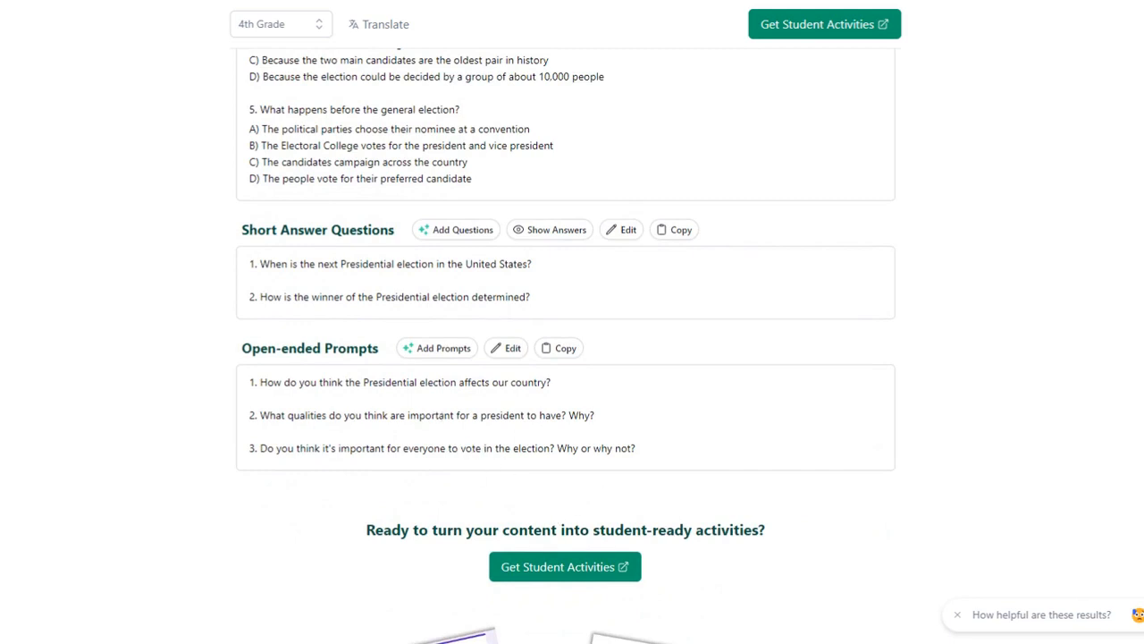
# Open the student activities export library and look through the featured exports and the complete list of activity templates.
pyautogui.scroll(10, 688, 526)
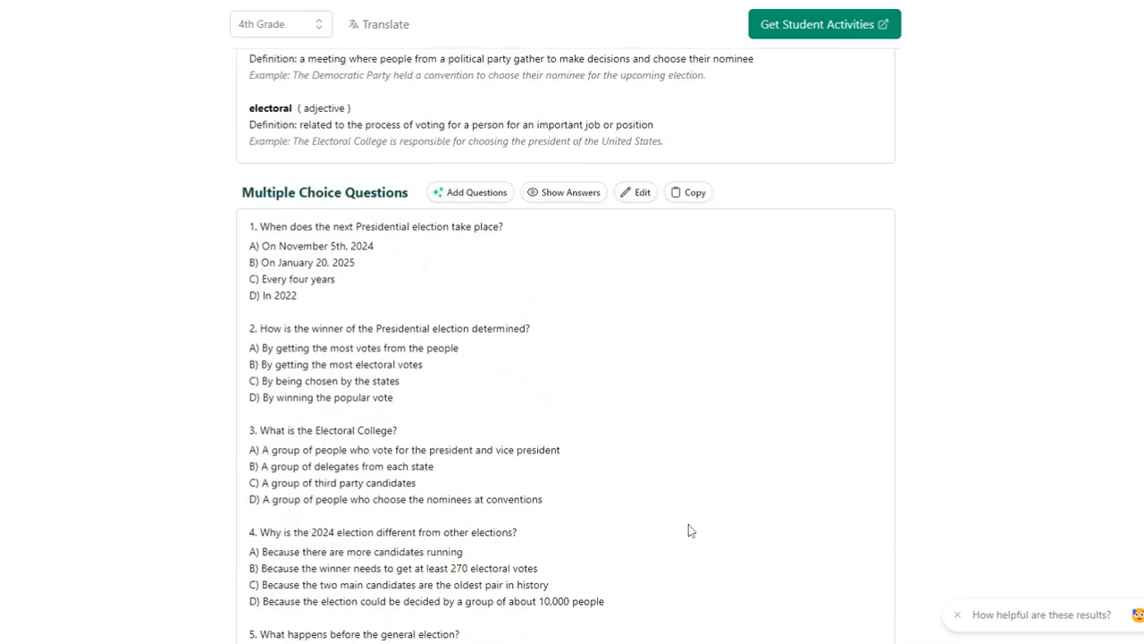
pyautogui.scroll(5, 689, 532)
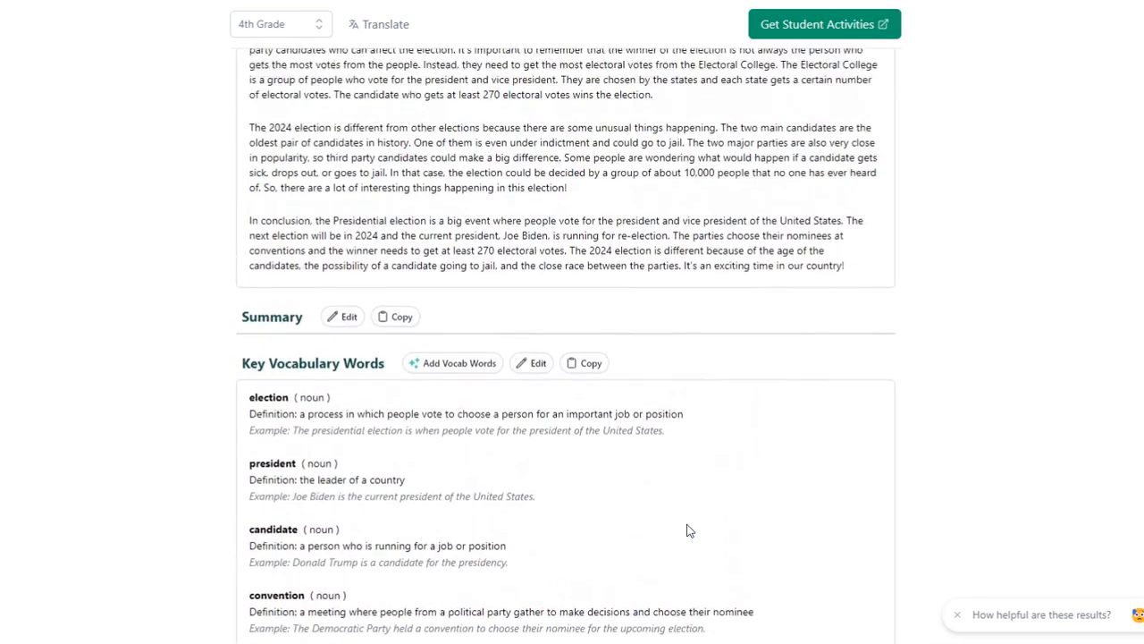
pyautogui.scroll(3, 688, 532)
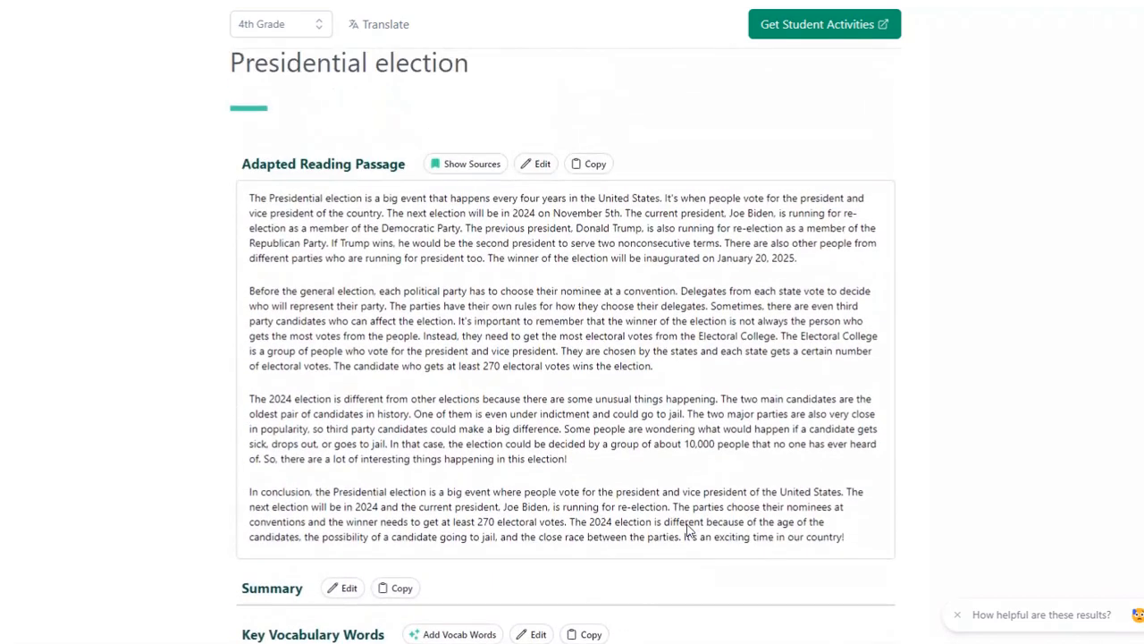
pyautogui.click(856, 29)
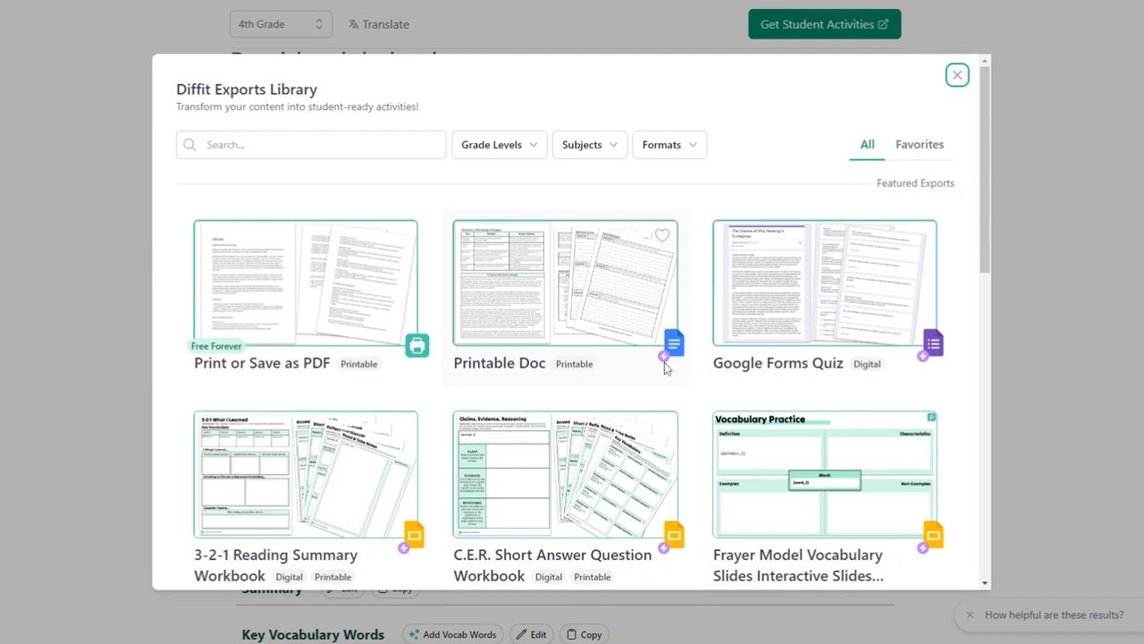
pyautogui.scroll(-1, 663, 362)
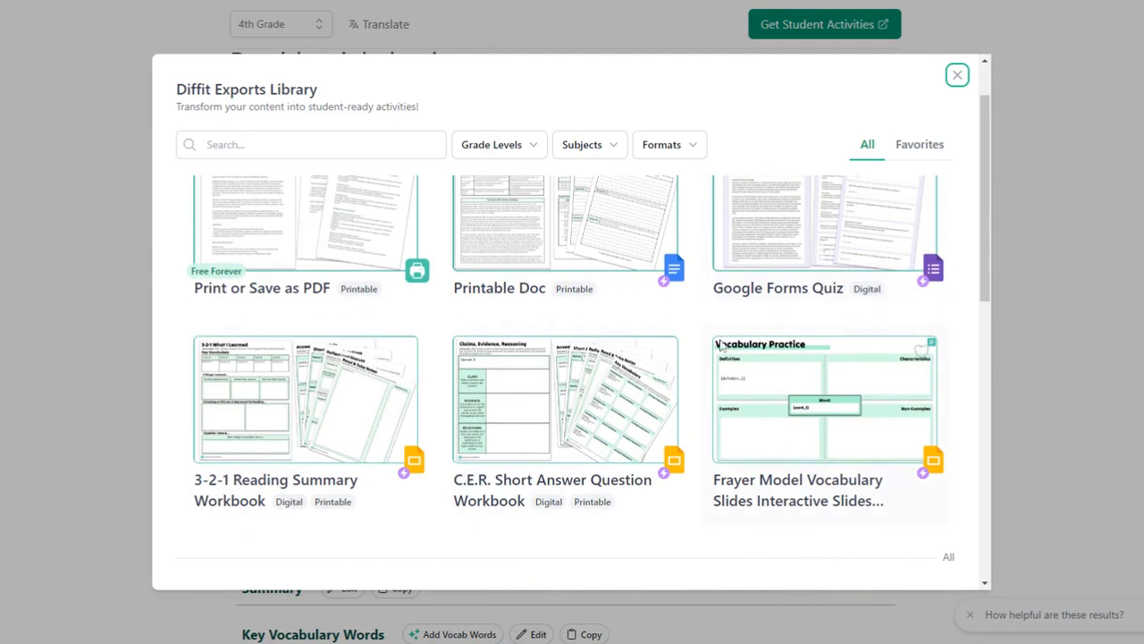
pyautogui.scroll(-1, 715, 351)
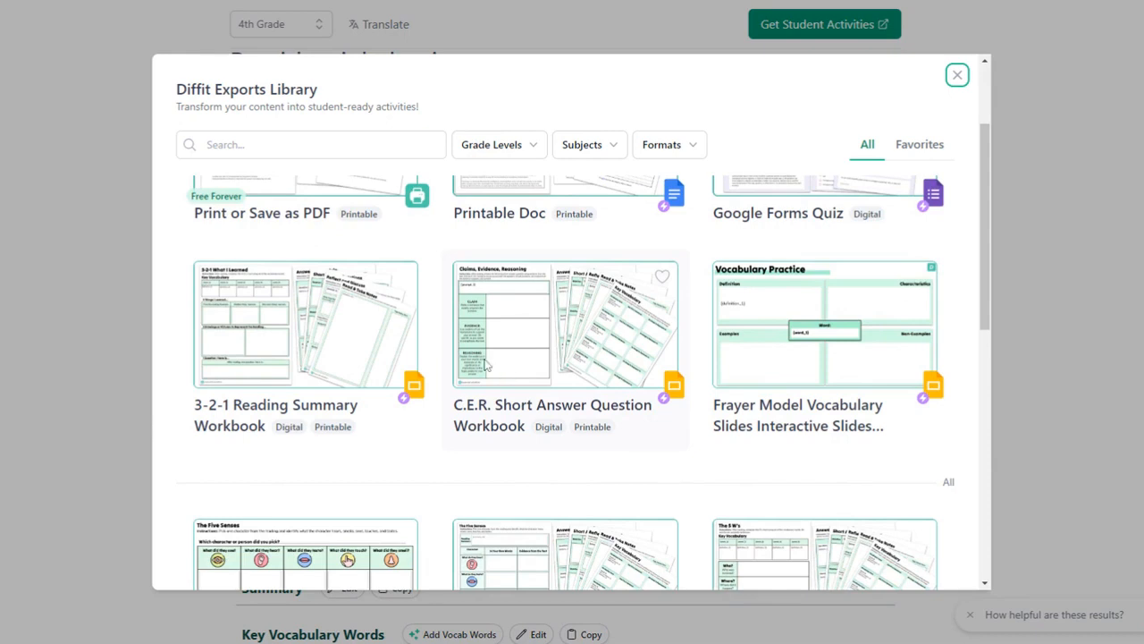
pyautogui.scroll(-3, 261, 332)
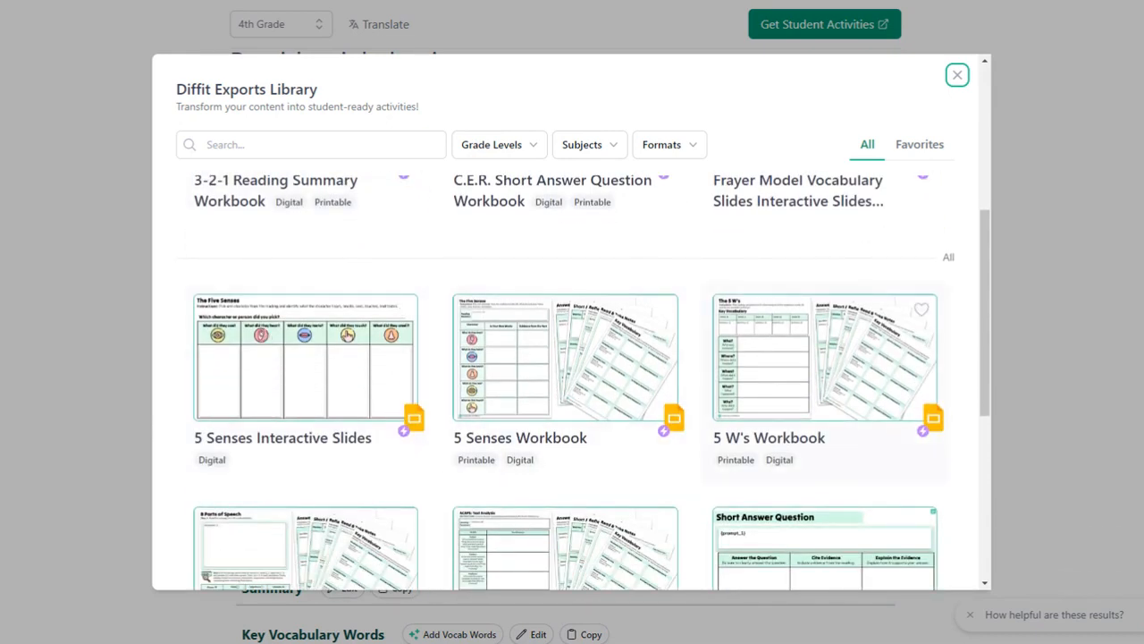
pyautogui.scroll(-1, 752, 440)
pyautogui.scroll(-1, 752, 440)
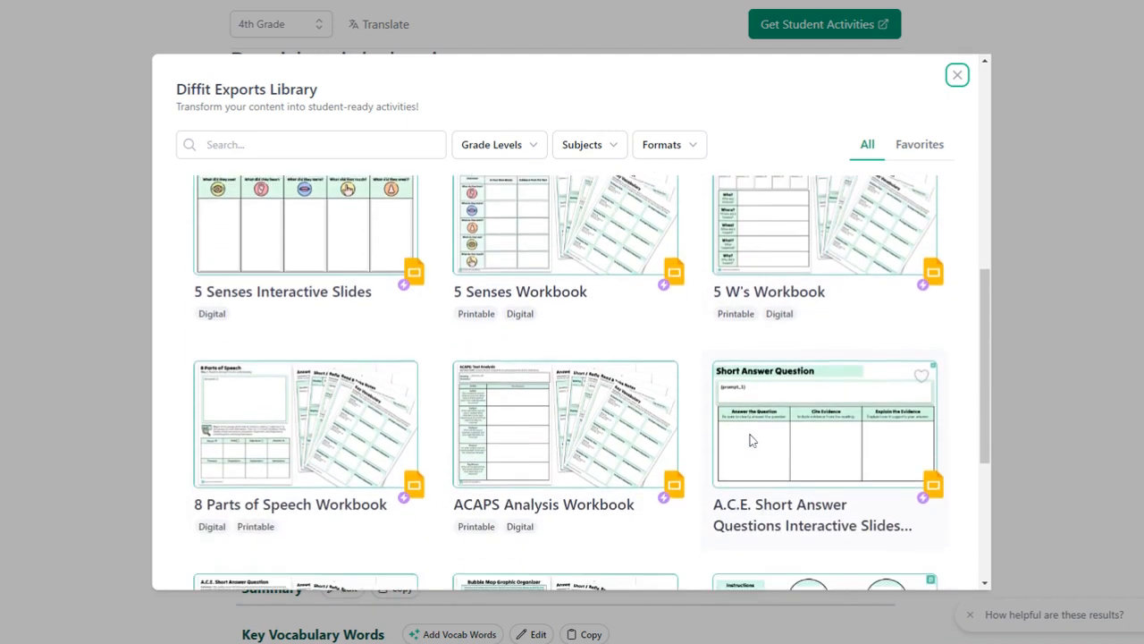
pyautogui.scroll(-1, 751, 439)
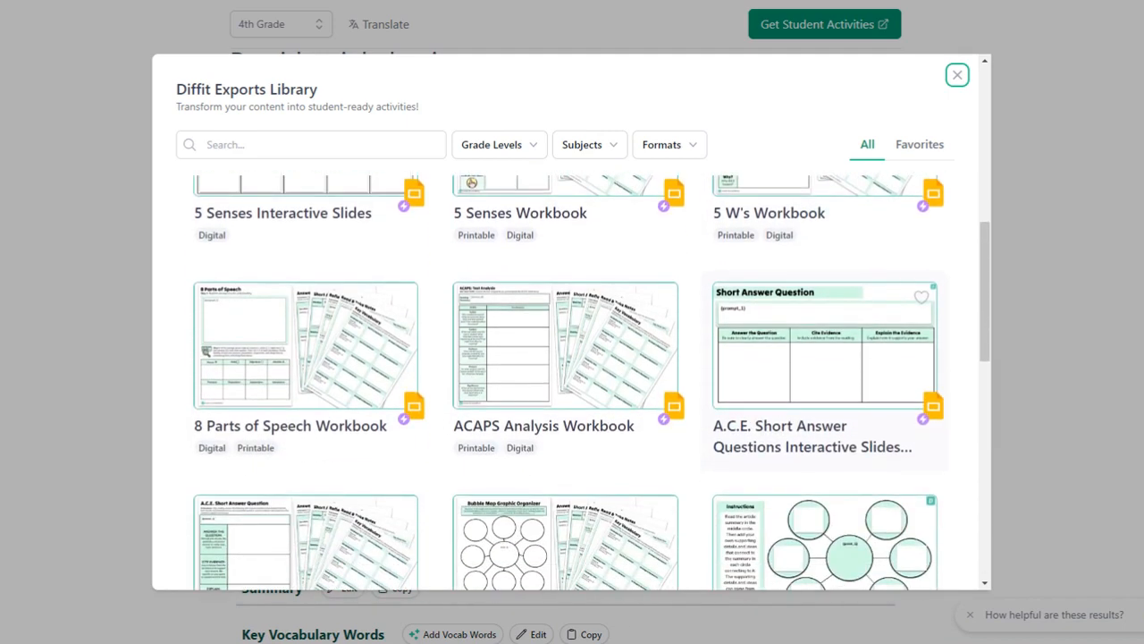
pyautogui.scroll(-2, 756, 444)
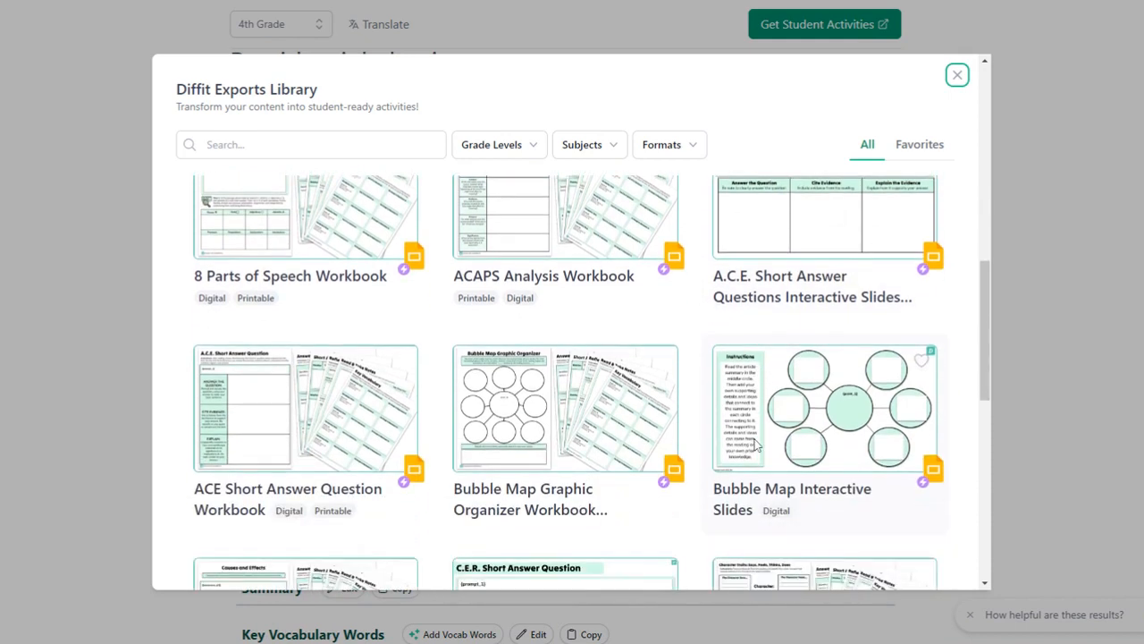
# Look through the rest of the activity templates in the exports library and return to the start of the list.
pyautogui.scroll(-1, 756, 450)
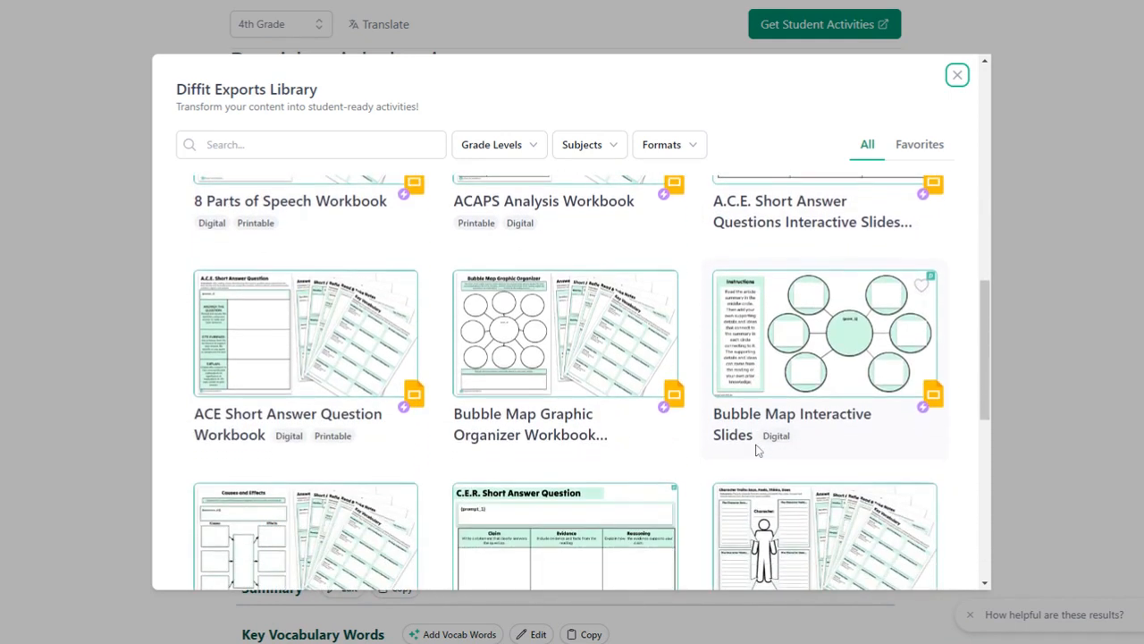
pyautogui.scroll(-1, 757, 449)
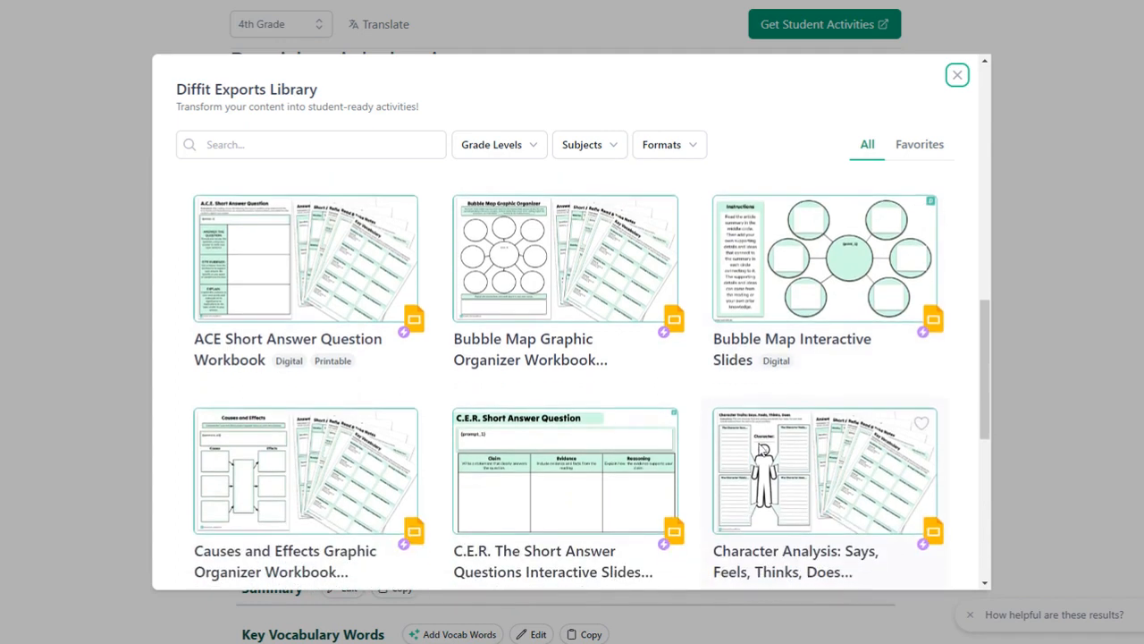
pyautogui.scroll(-1, 759, 448)
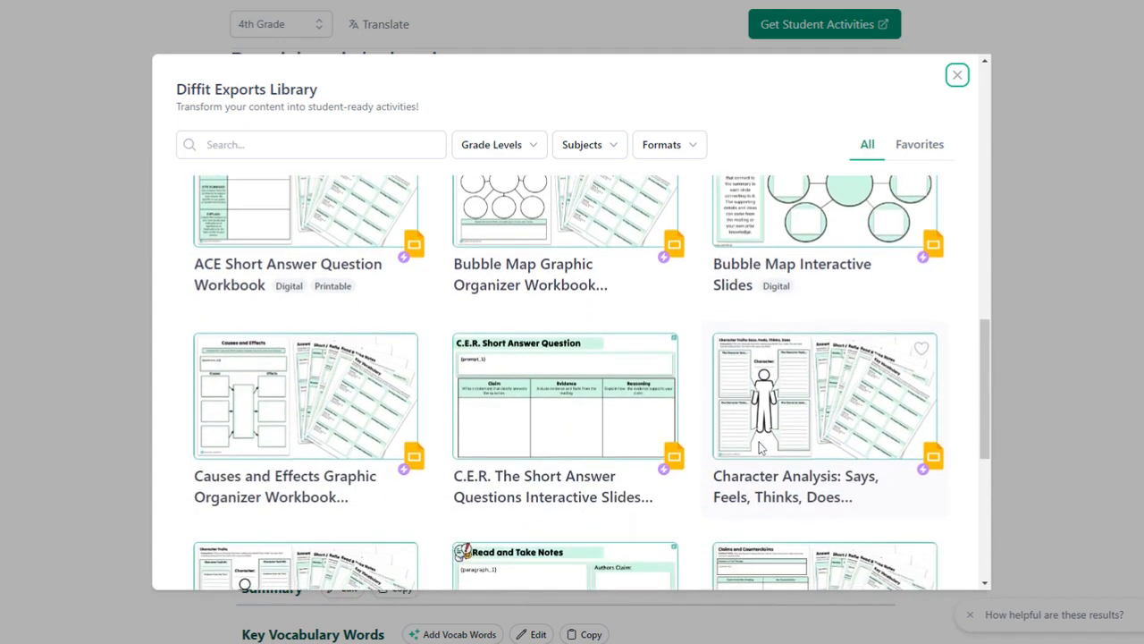
pyautogui.scroll(-1, 762, 449)
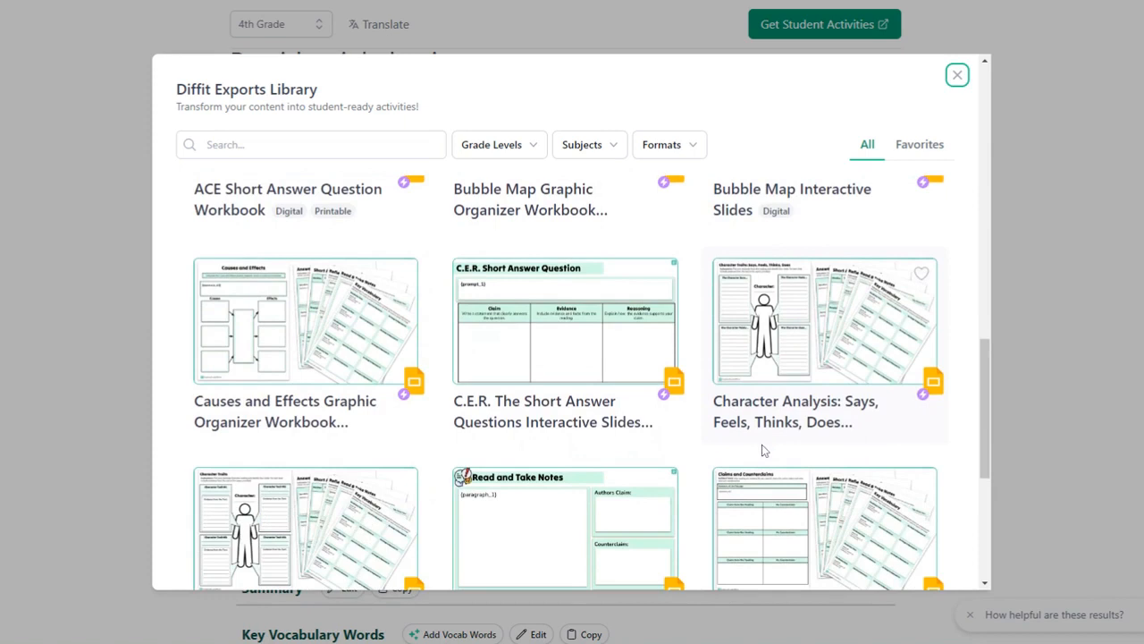
pyautogui.scroll(-1, 764, 449)
pyautogui.scroll(-2, 772, 452)
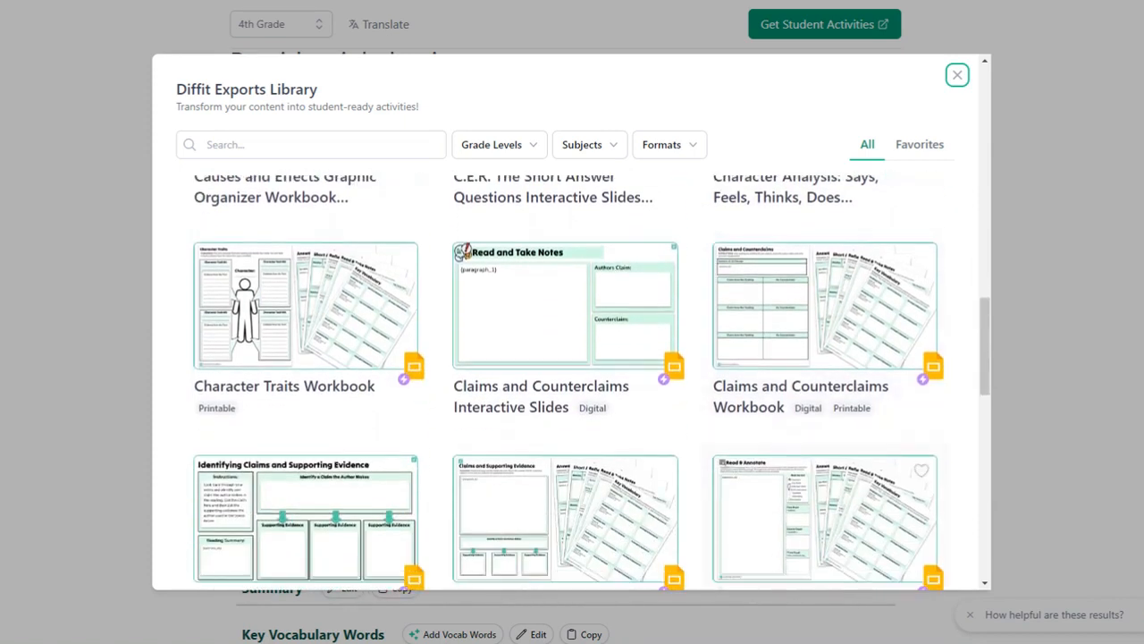
pyautogui.scroll(-4, 777, 453)
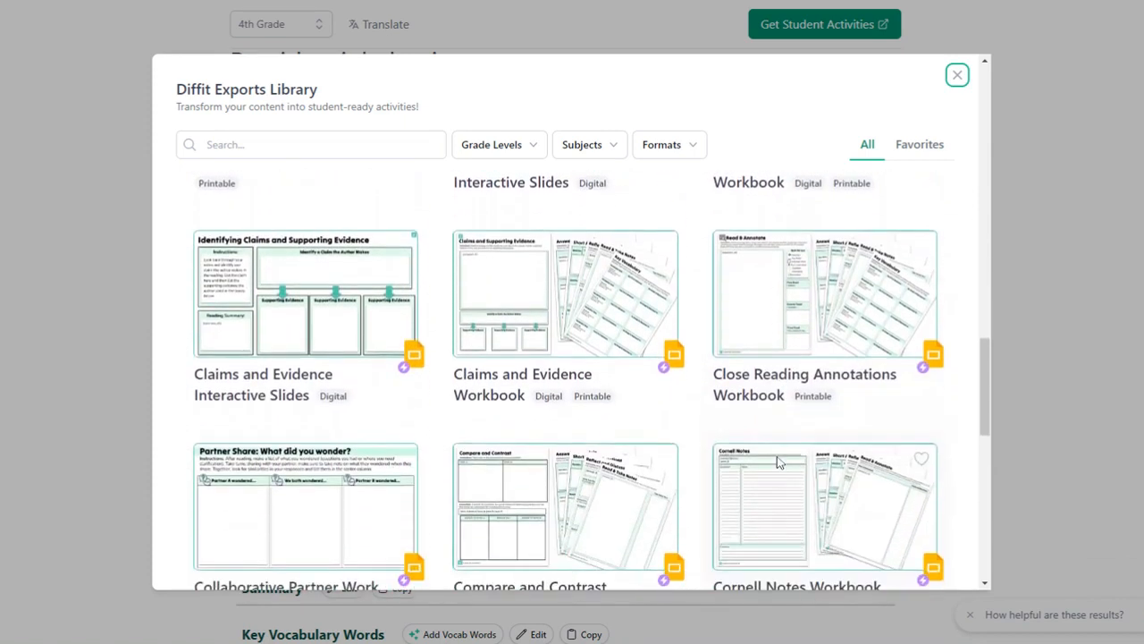
pyautogui.scroll(-4, 777, 462)
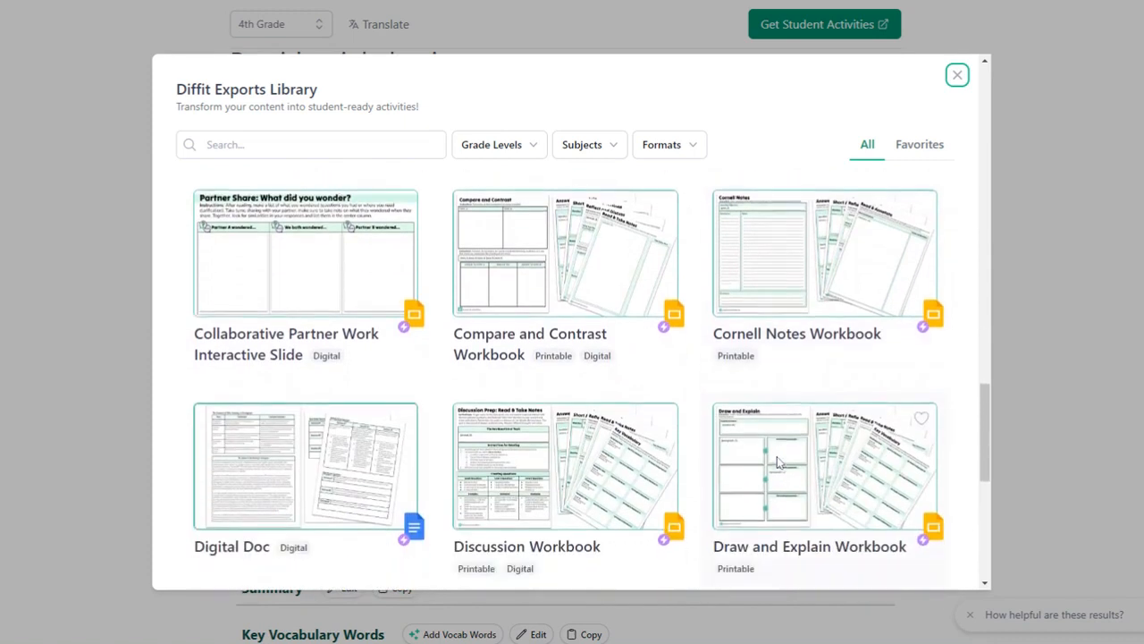
pyautogui.scroll(-4, 777, 463)
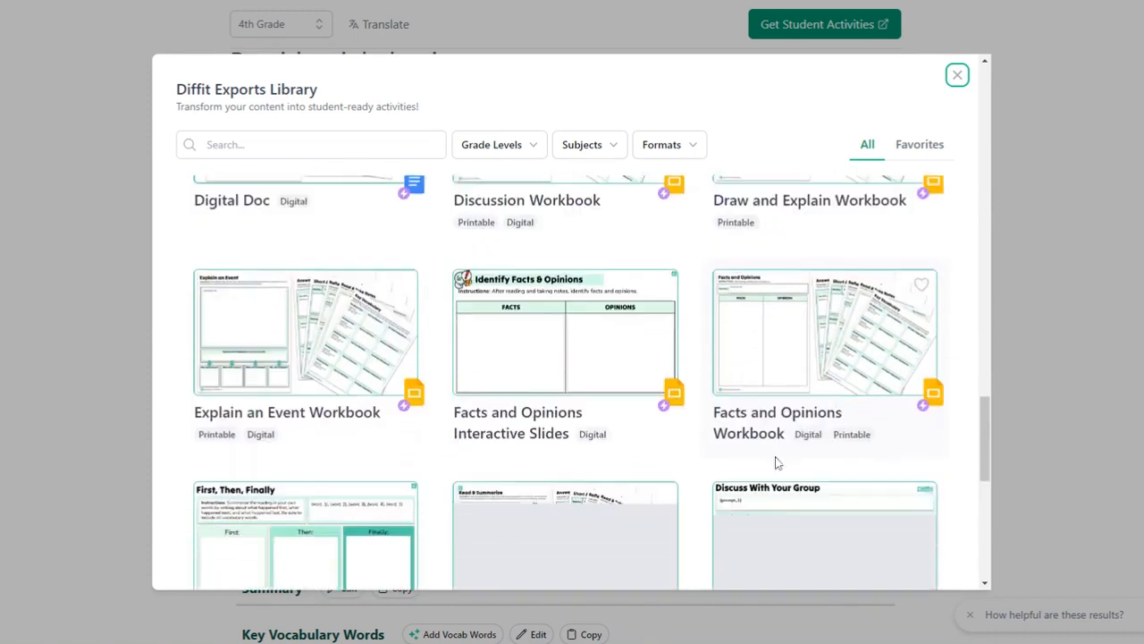
pyautogui.scroll(-5, 777, 462)
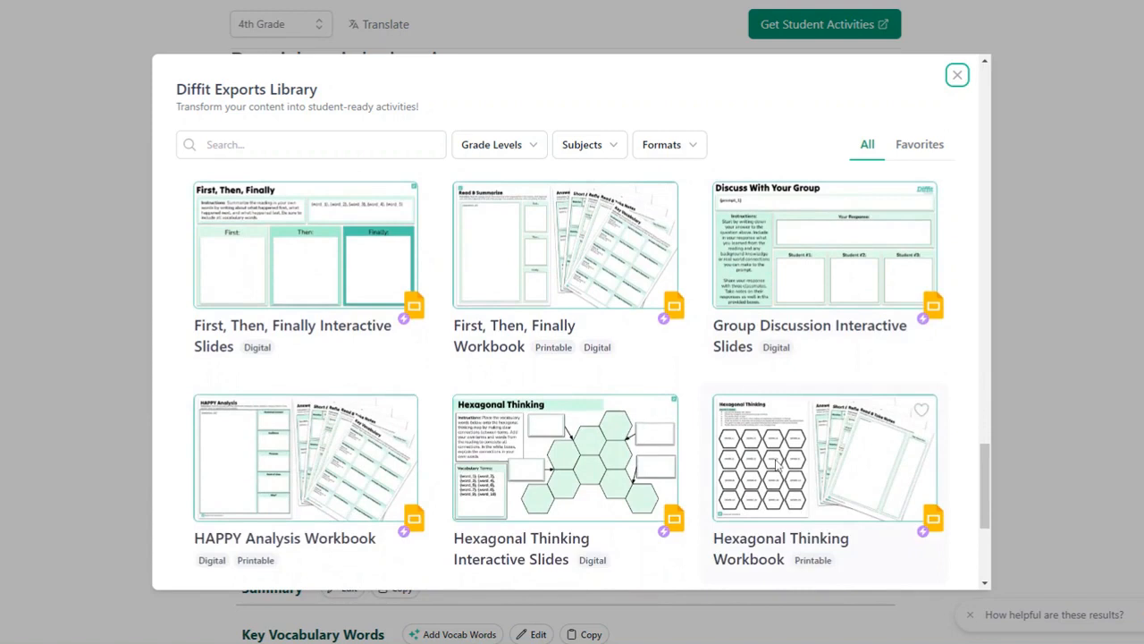
pyautogui.scroll(-4, 775, 464)
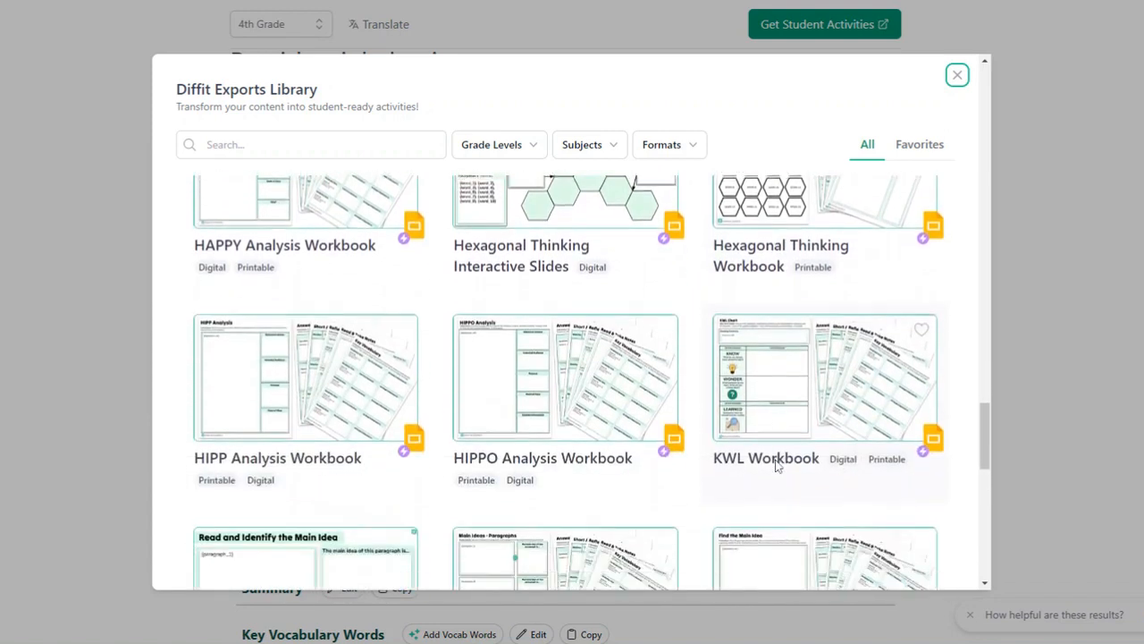
pyautogui.scroll(-6, 775, 462)
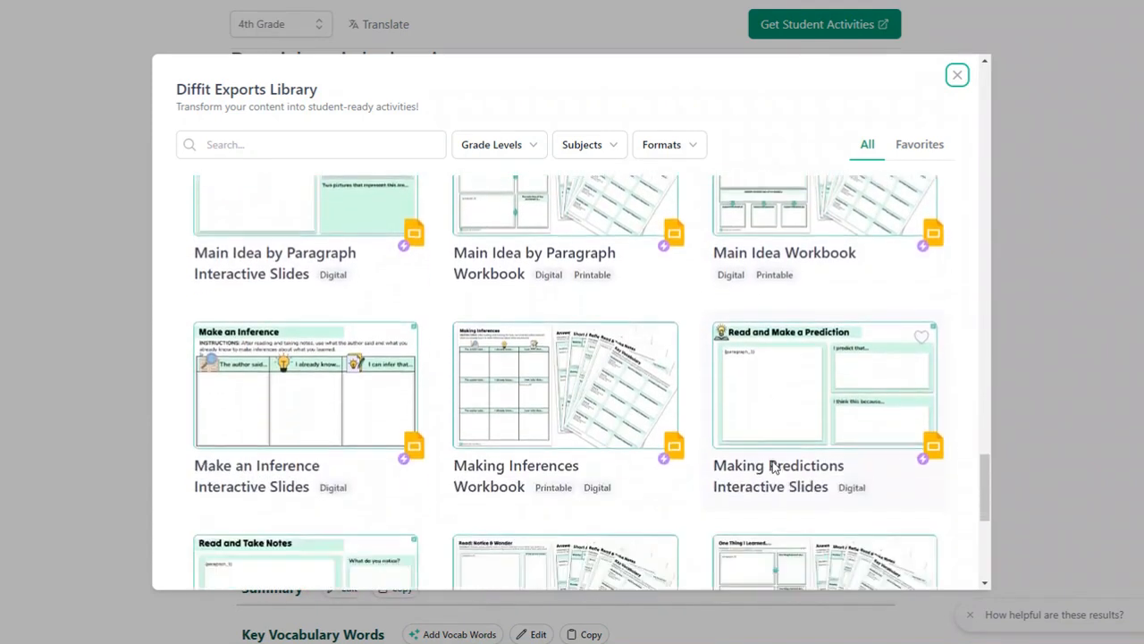
pyautogui.scroll(-2, 776, 468)
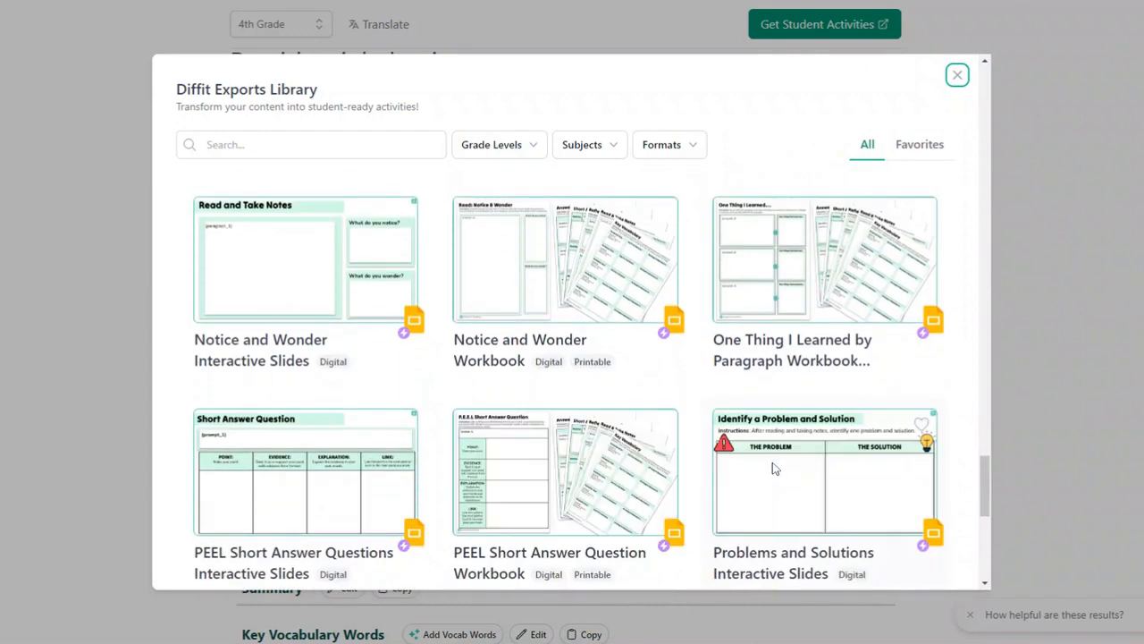
pyautogui.scroll(-2, 775, 469)
pyautogui.scroll(-9, 775, 468)
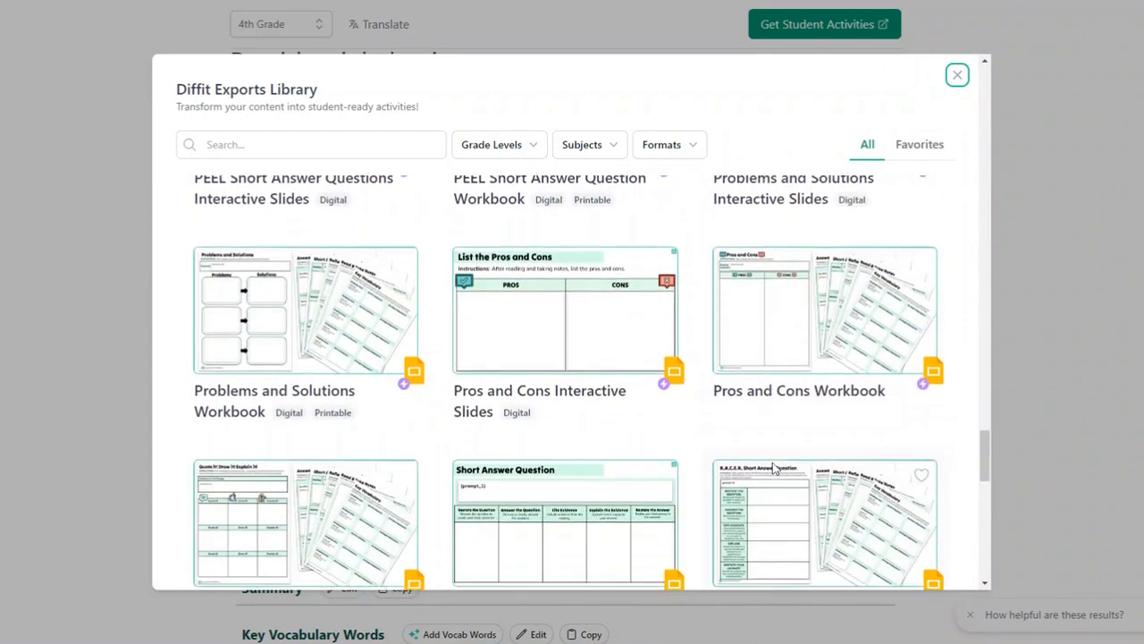
pyautogui.scroll(-7, 775, 469)
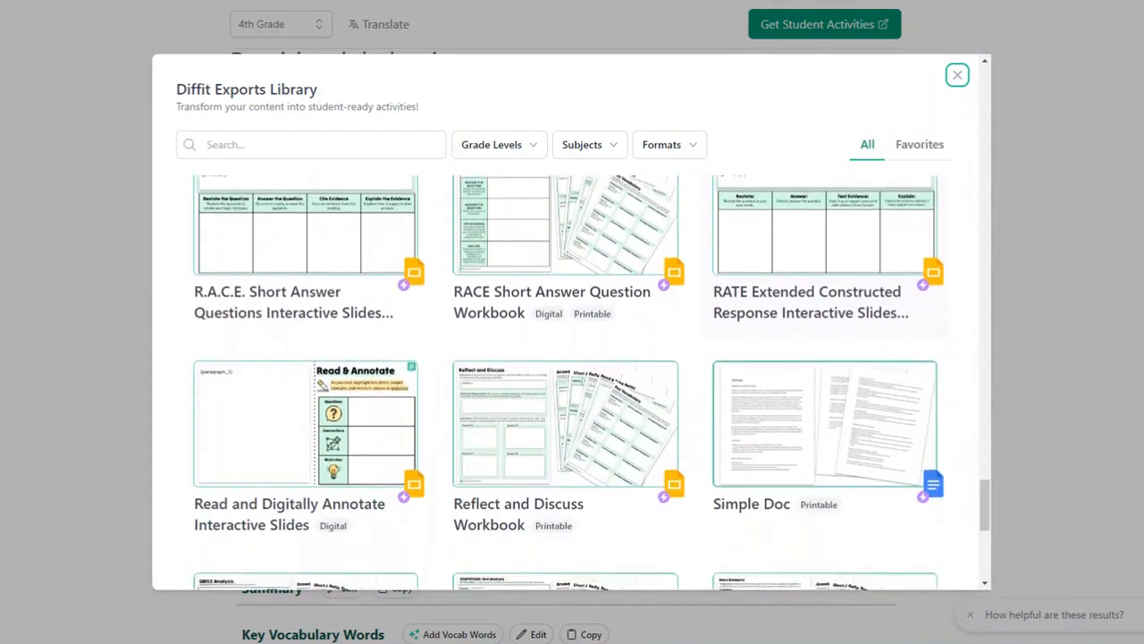
pyautogui.scroll(-5, 775, 469)
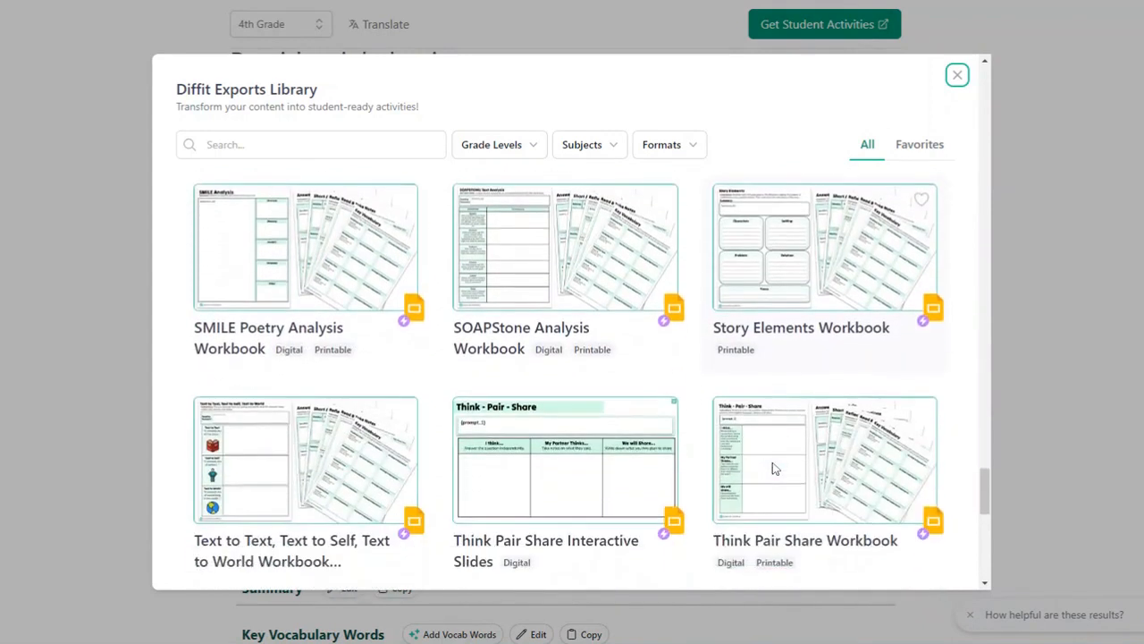
pyautogui.scroll(-6, 775, 468)
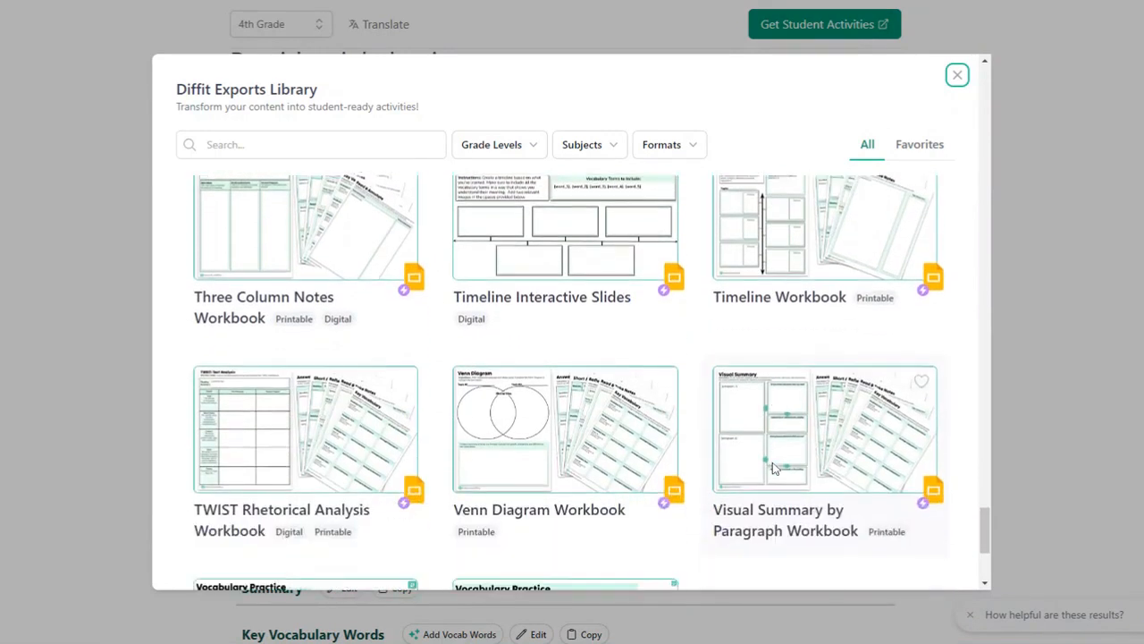
pyautogui.scroll(-4, 771, 460)
pyautogui.scroll(7, 771, 459)
pyautogui.scroll(3, 770, 460)
pyautogui.moveTo(984, 495); pyautogui.dragTo(986, 87)
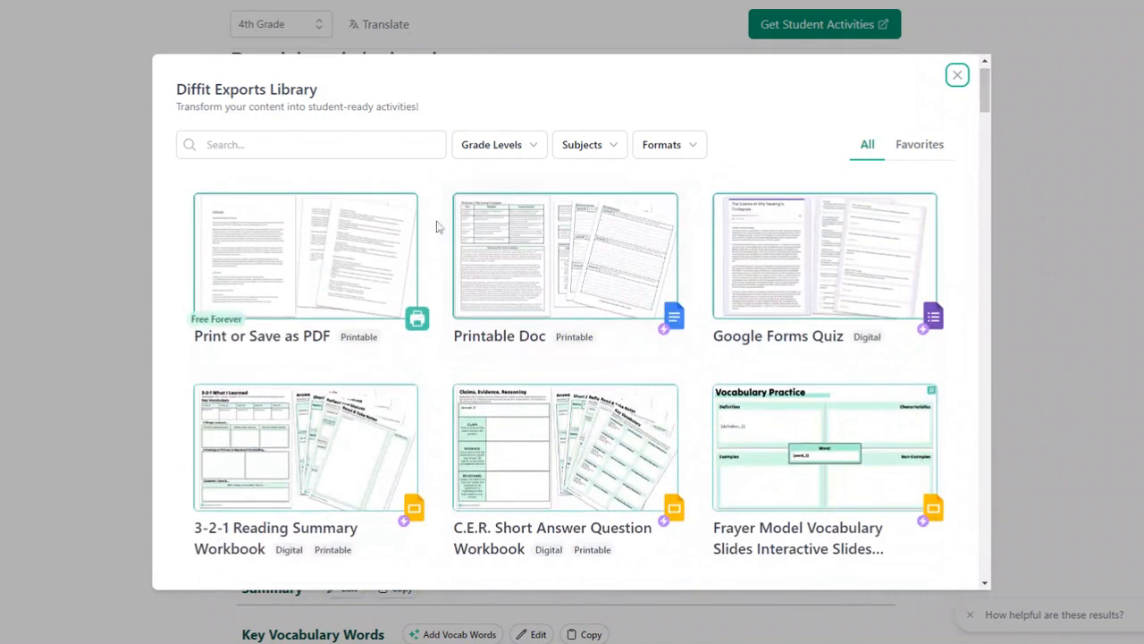
# Print or save the resource as a PDF after toggling the Summary element, and close the exports library.
pyautogui.click(279, 279)
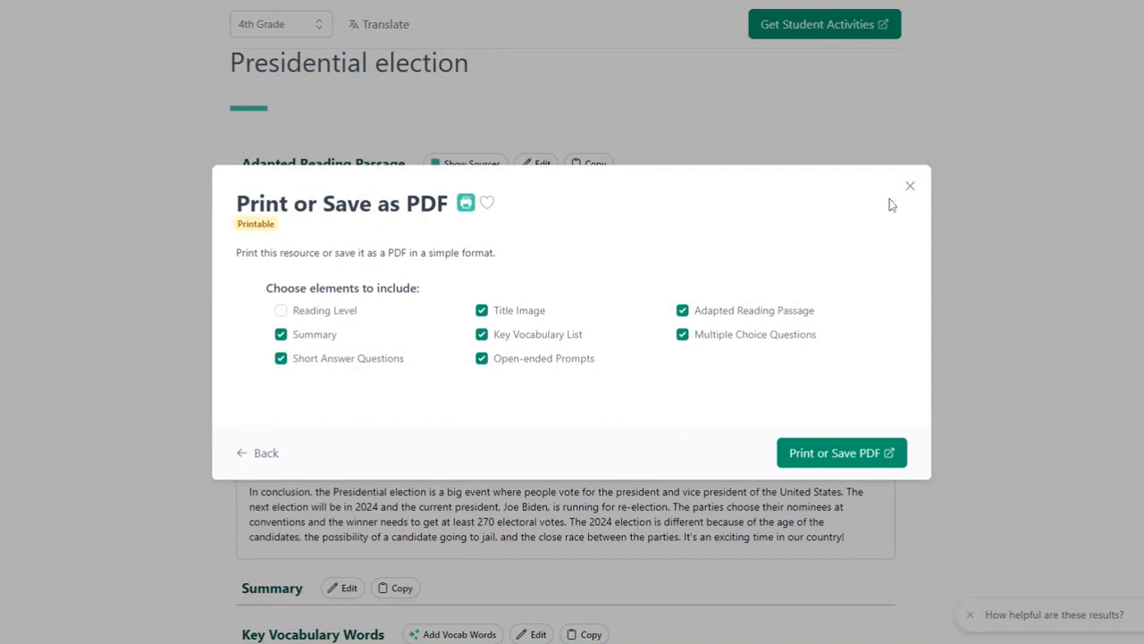
pyautogui.click(280, 334)
pyautogui.click(857, 464)
pyautogui.click(911, 188)
pyautogui.click(911, 186)
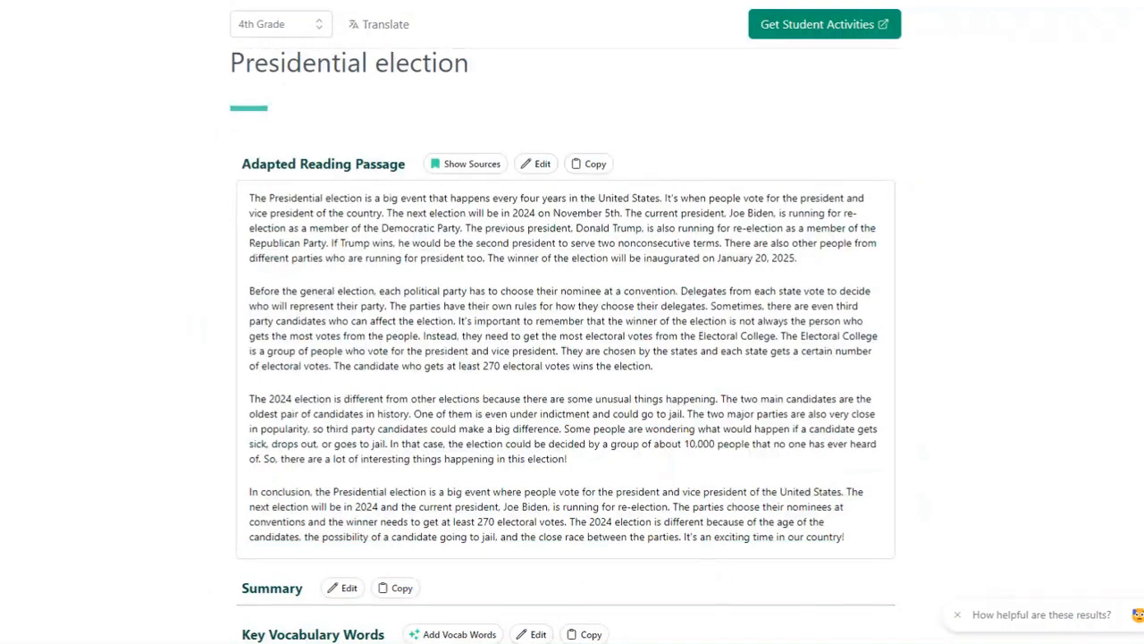
# Regenerate the Presidential election resource at the 7th Grade reading level.
pyautogui.scroll(3, 543, 294)
pyautogui.scroll(2, 455, 449)
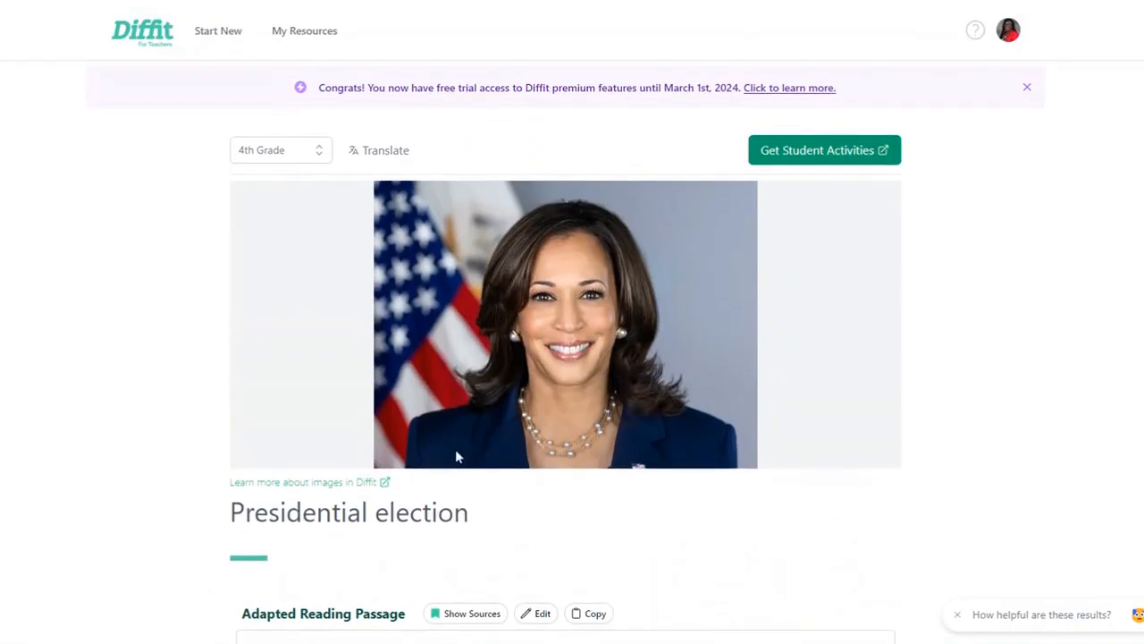
pyautogui.click(315, 154)
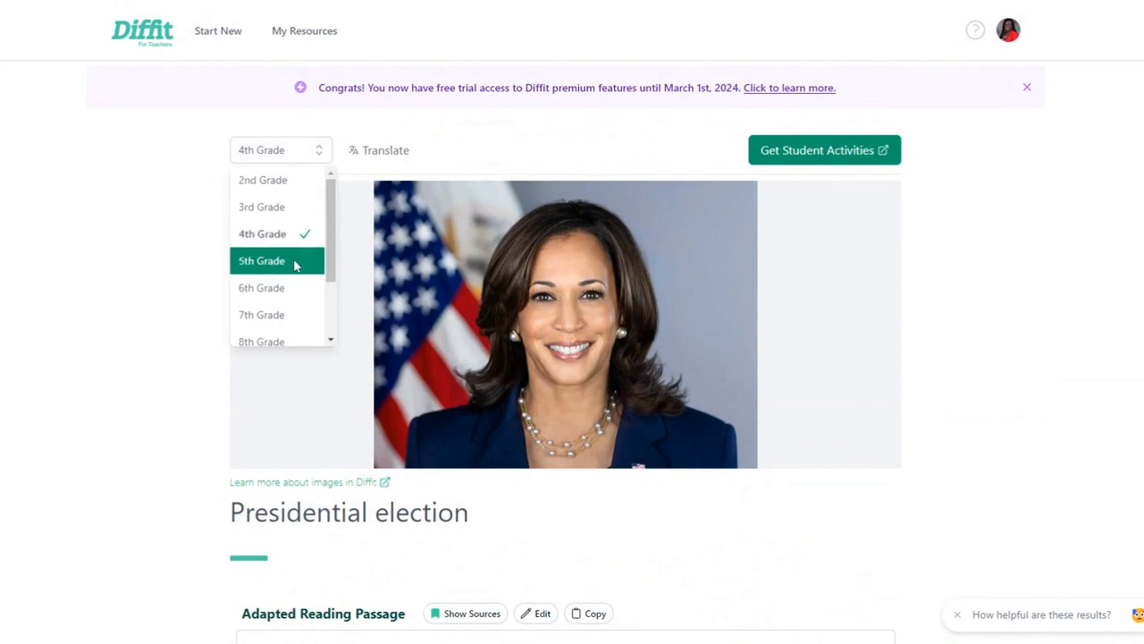
pyautogui.click(291, 314)
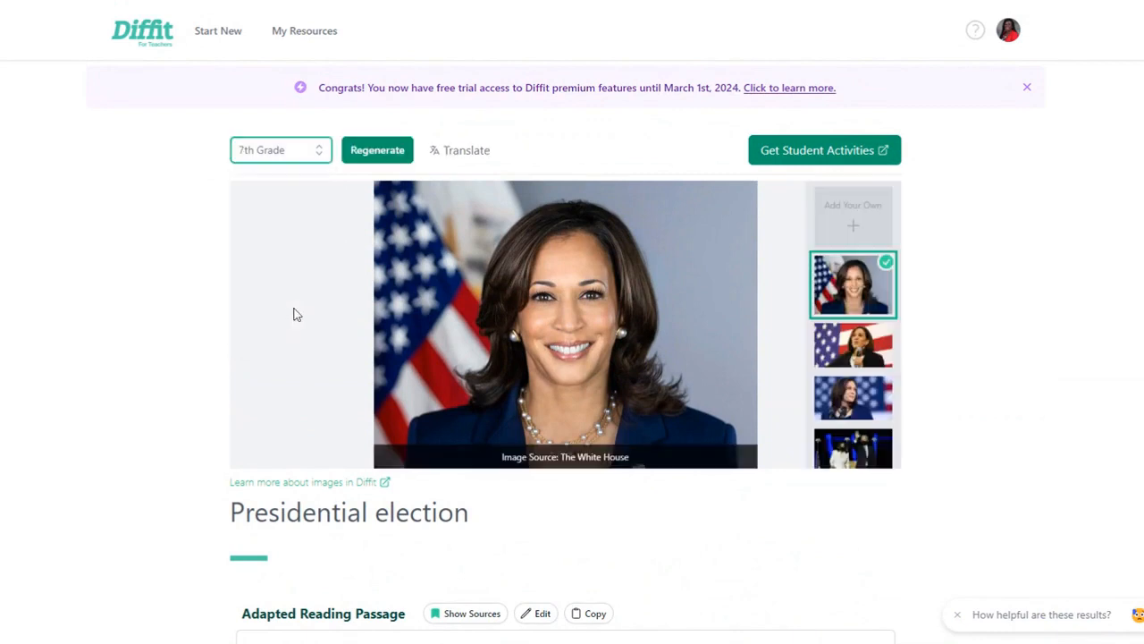
pyautogui.click(399, 156)
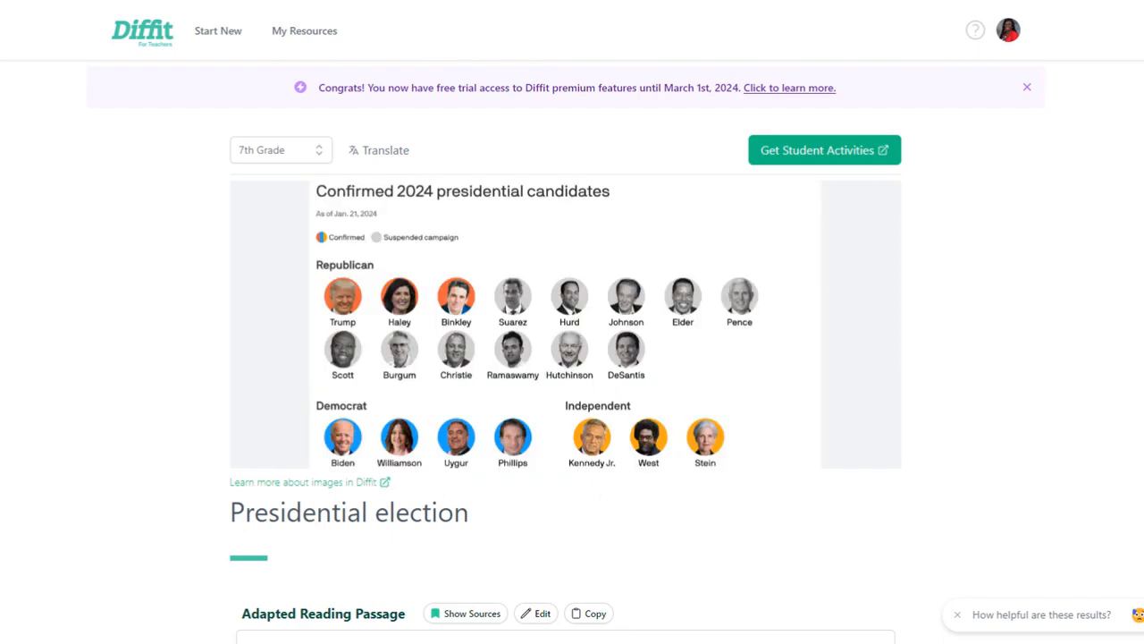
# Review the regenerated reading passage with its sources shown, and hide the sources again.
pyautogui.scroll(-3, 627, 402)
pyautogui.scroll(-3, 628, 402)
pyautogui.scroll(-2, 628, 402)
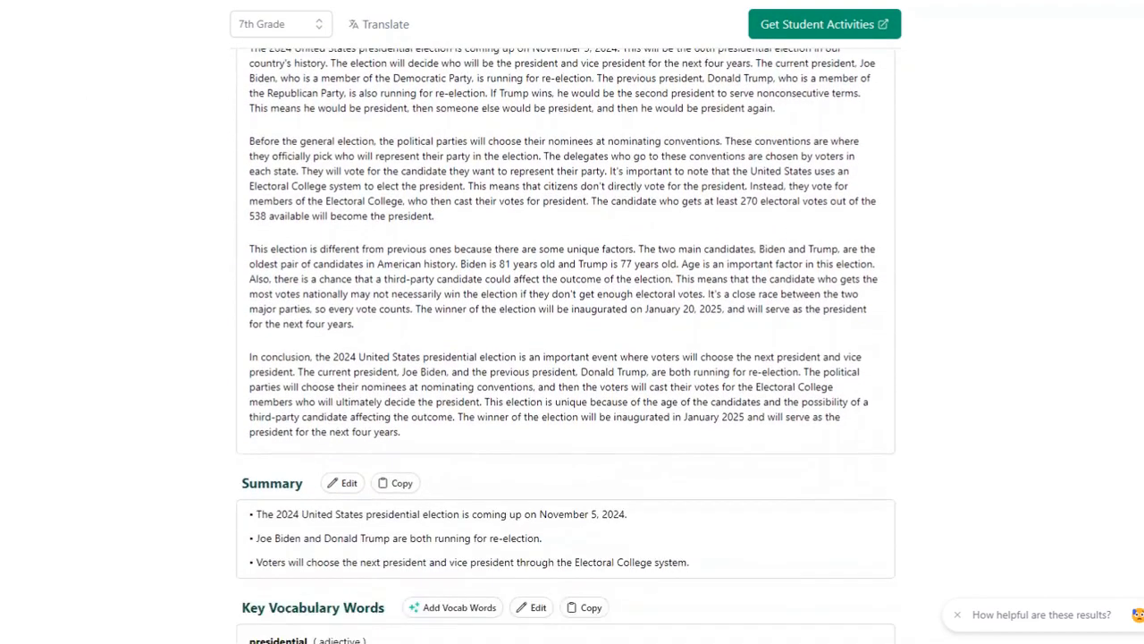
pyautogui.scroll(1, 627, 402)
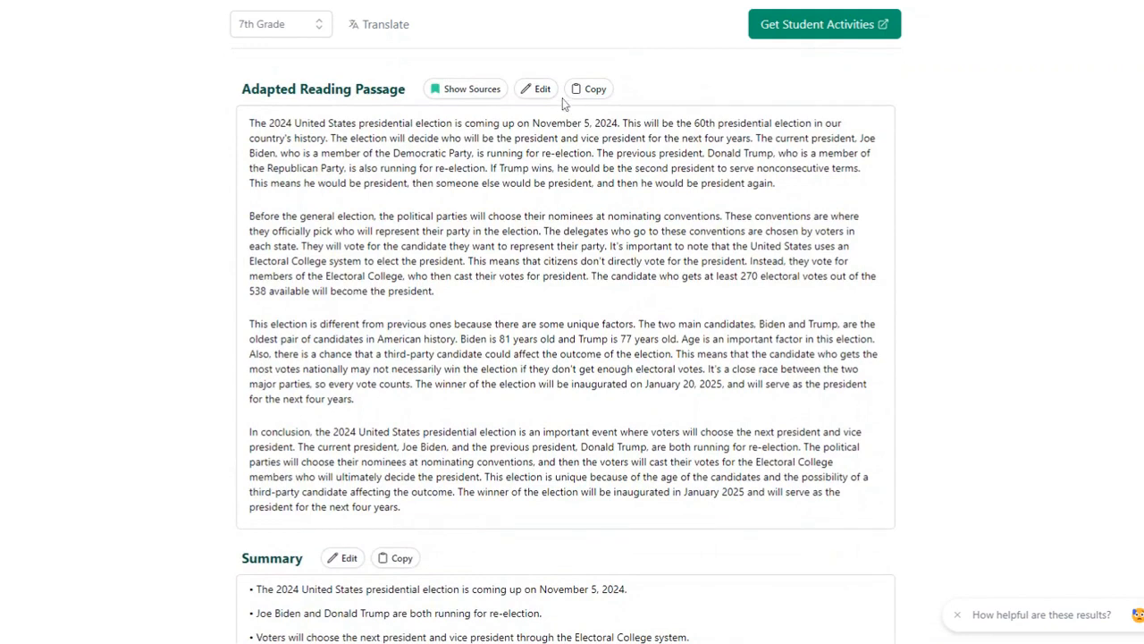
pyautogui.click(491, 93)
pyautogui.scroll(-2, 556, 338)
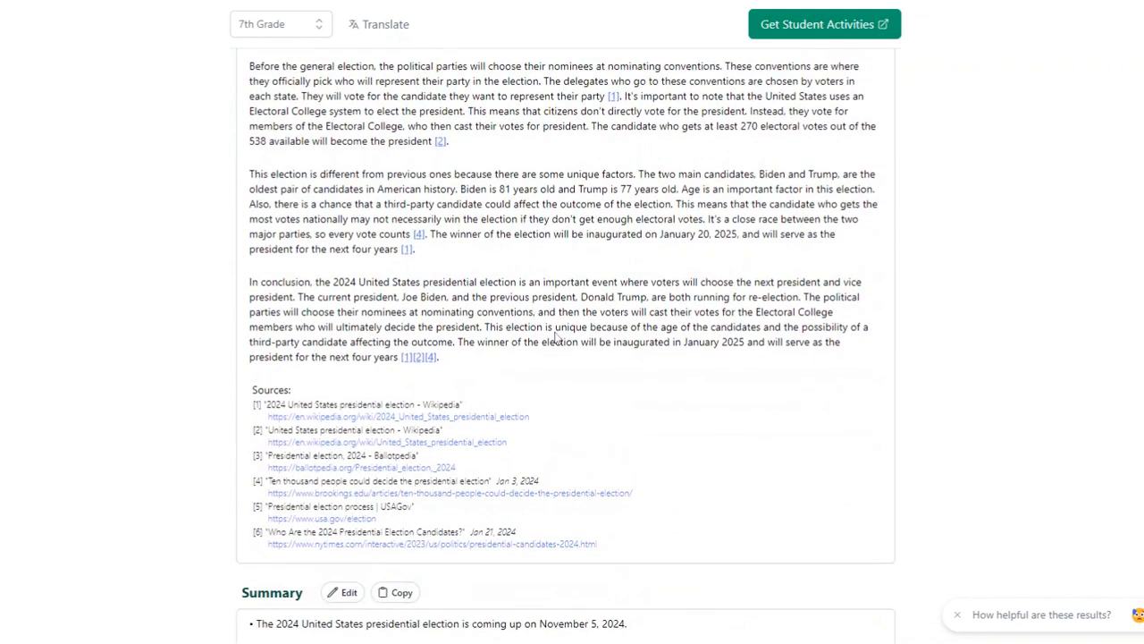
pyautogui.scroll(2, 556, 338)
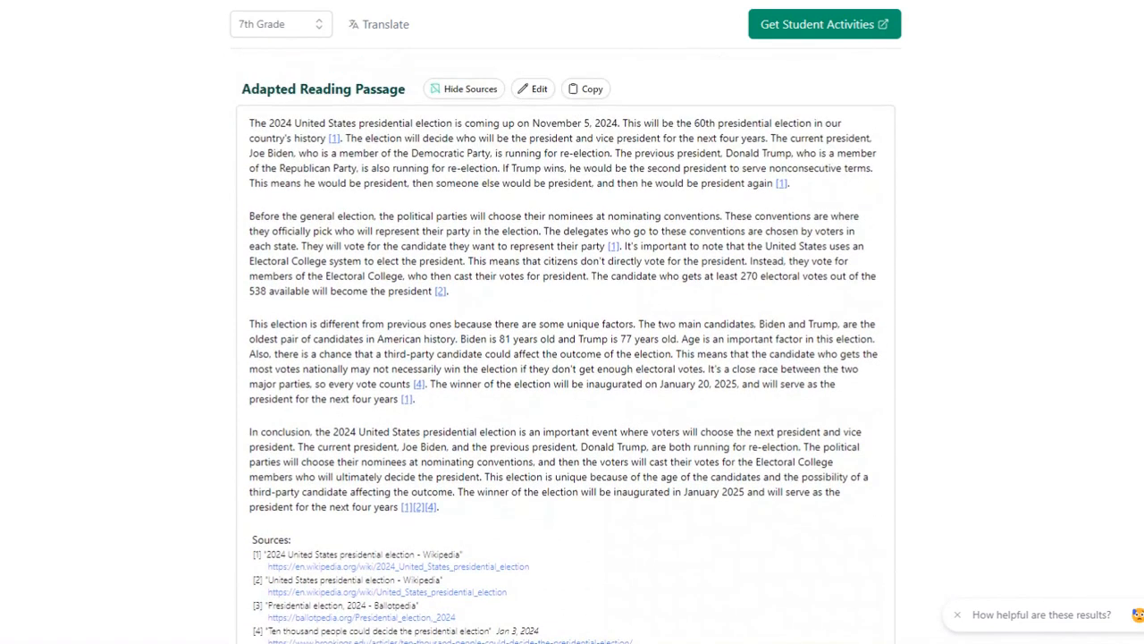
pyautogui.click(455, 89)
# Generate five more Basic Comprehension multiple choice questions for the 7th Grade passage and review the resulting question and prompt sections.
pyautogui.scroll(-3, 499, 295)
pyautogui.scroll(-4, 500, 297)
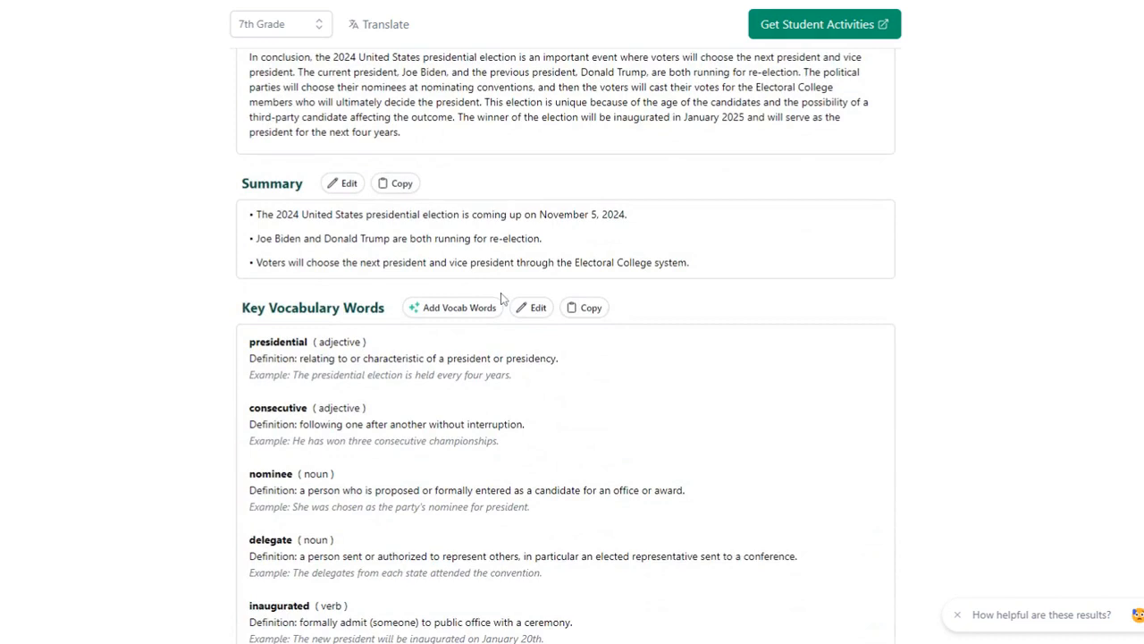
pyautogui.scroll(-2, 512, 308)
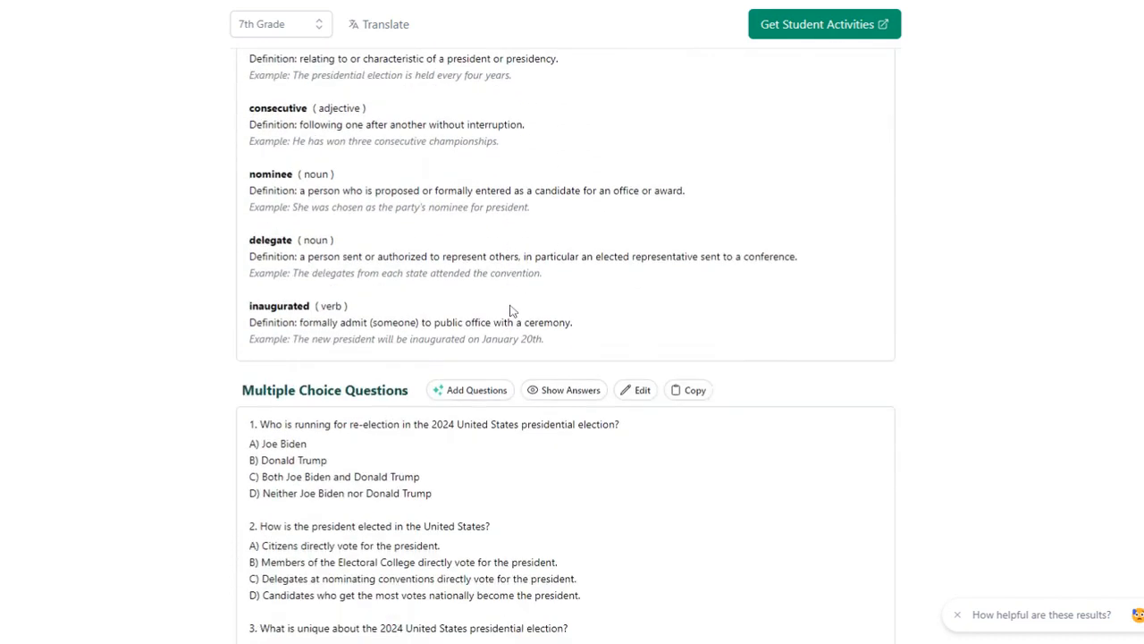
pyautogui.scroll(-2, 514, 311)
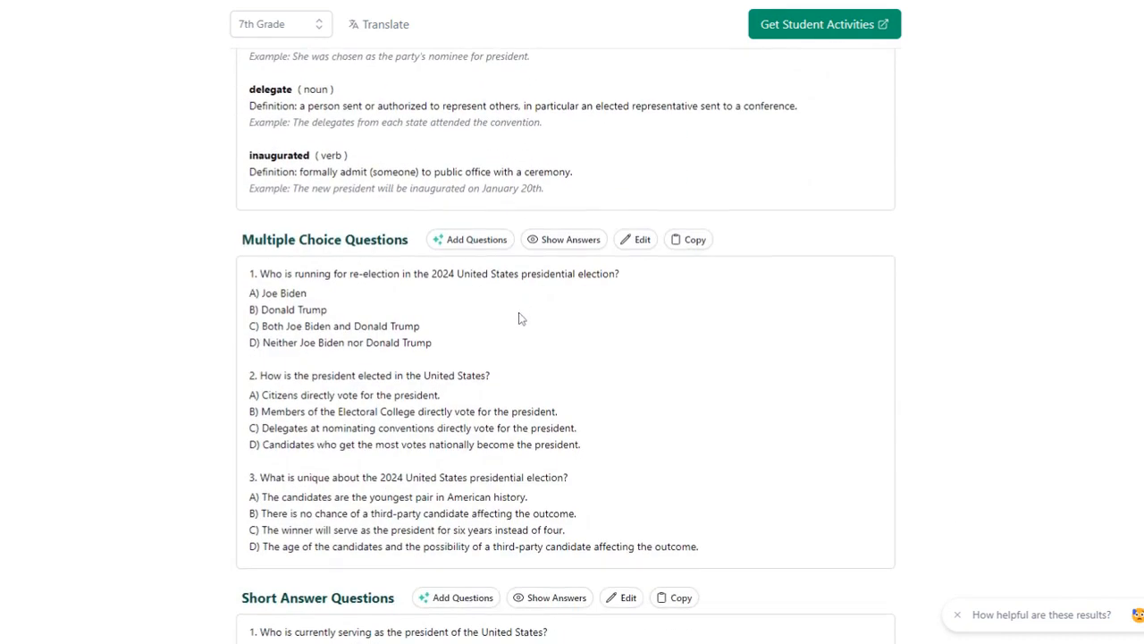
pyautogui.scroll(-2, 522, 320)
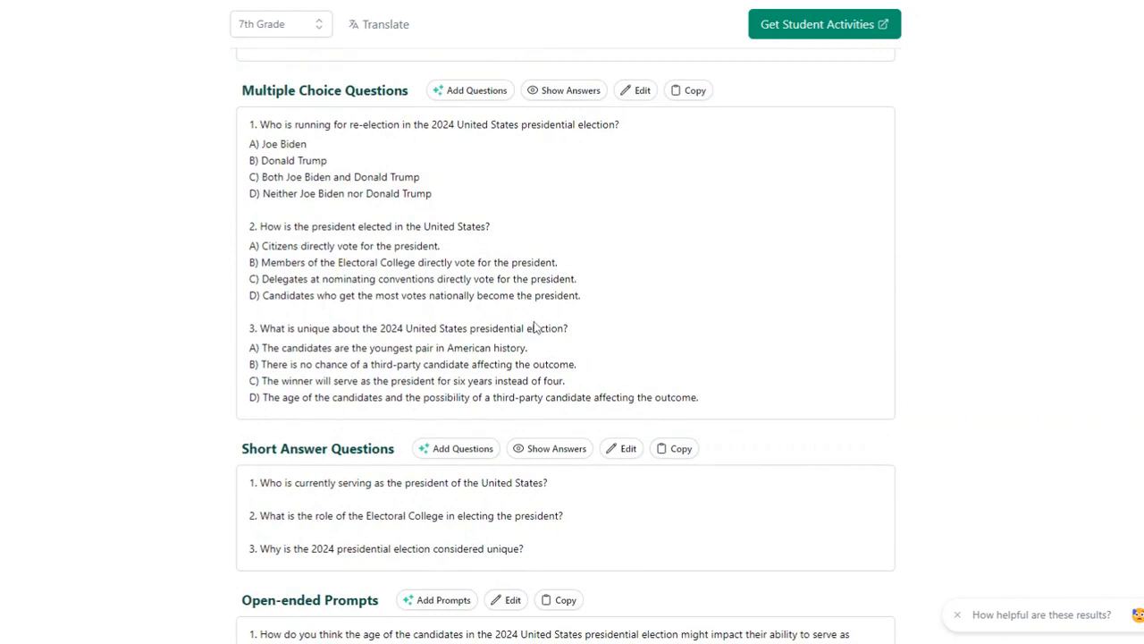
pyautogui.click(478, 93)
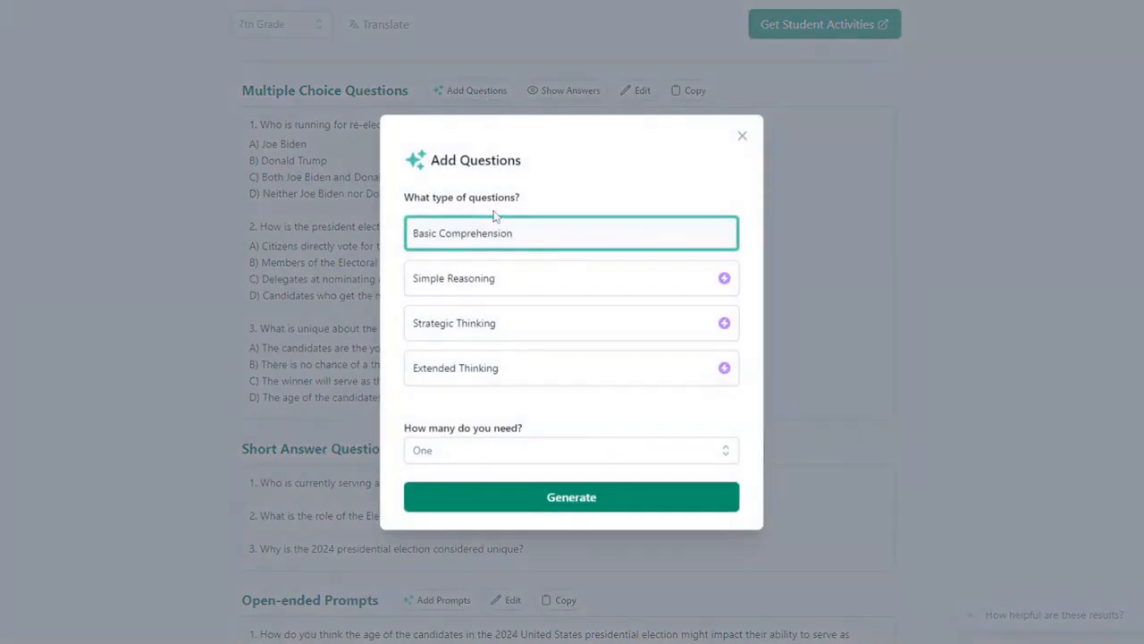
pyautogui.click(556, 449)
pyautogui.click(439, 587)
pyautogui.click(534, 506)
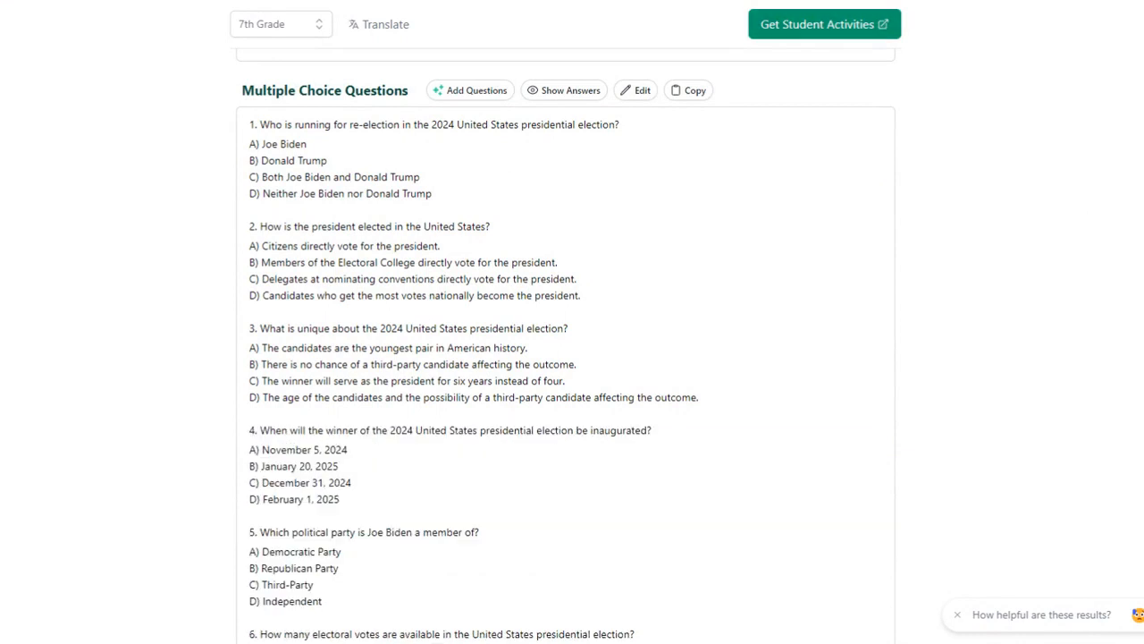
pyautogui.scroll(-3, 615, 372)
pyautogui.scroll(-3, 615, 372)
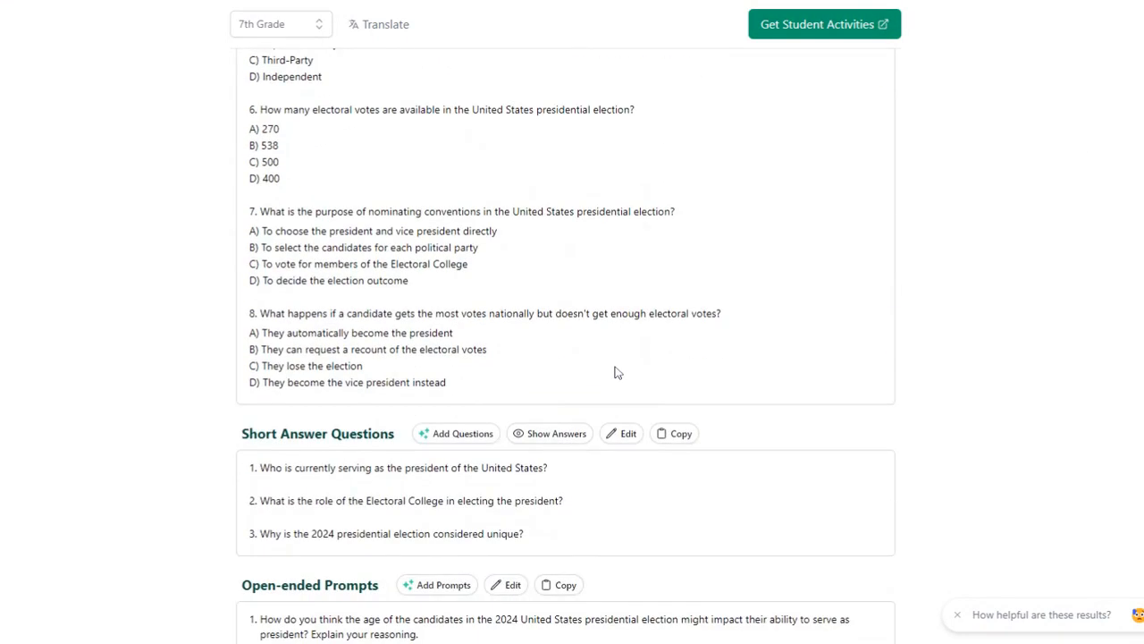
pyautogui.scroll(-3, 615, 372)
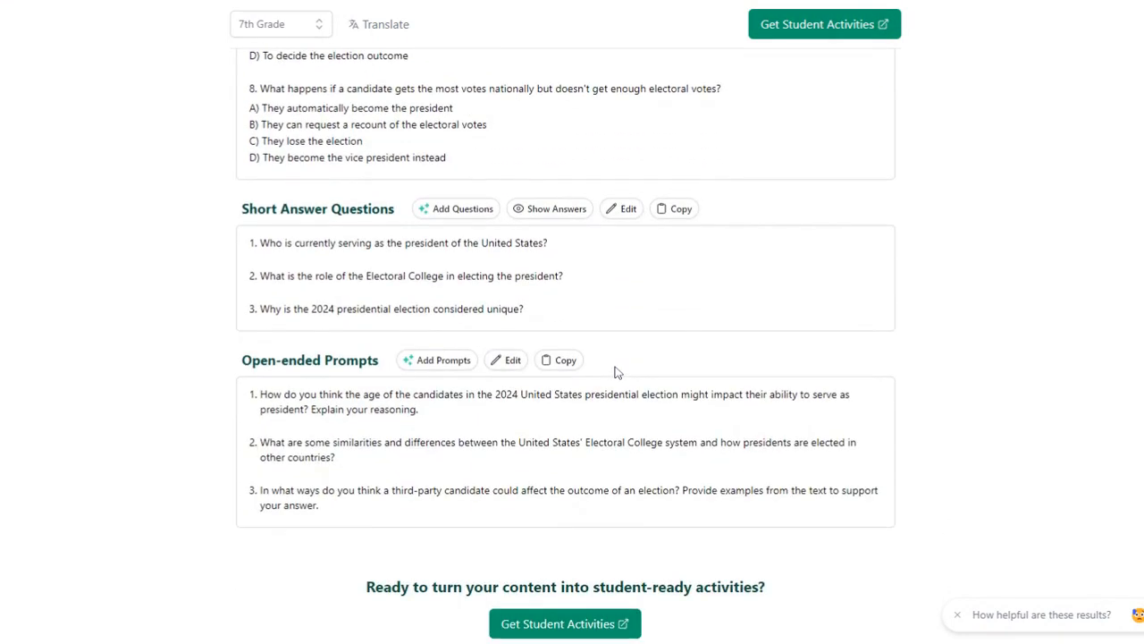
# Review the 7th Grade resource from its open-ended prompts back through the questions, vocabulary and reading passage to the title image.
pyautogui.scroll(-3, 615, 372)
pyautogui.scroll(2, 615, 372)
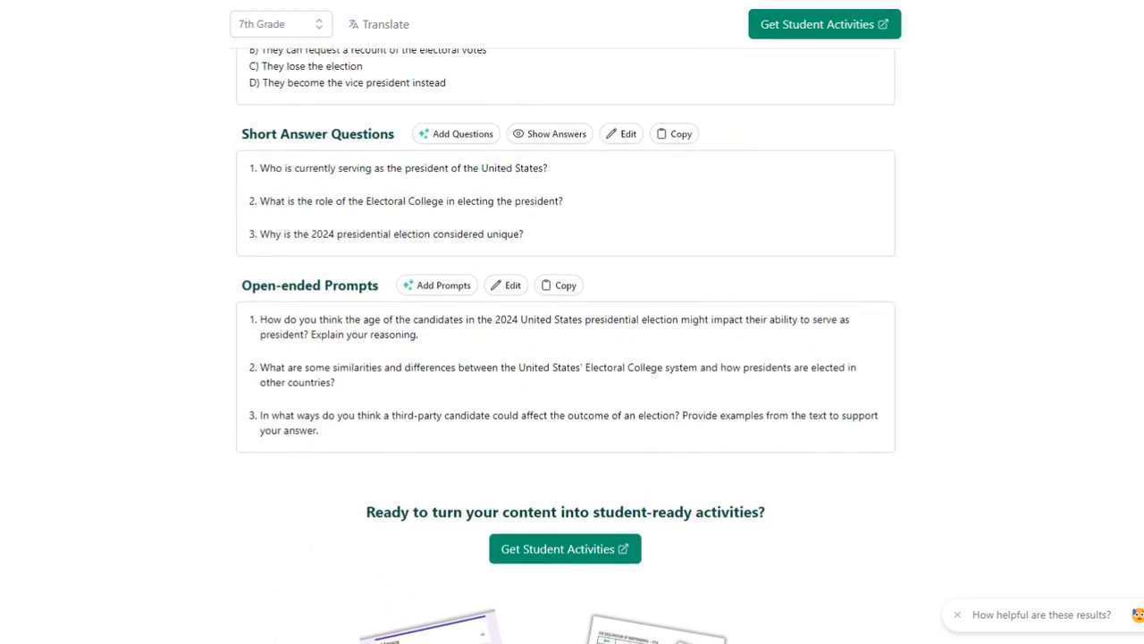
pyautogui.scroll(1, 616, 372)
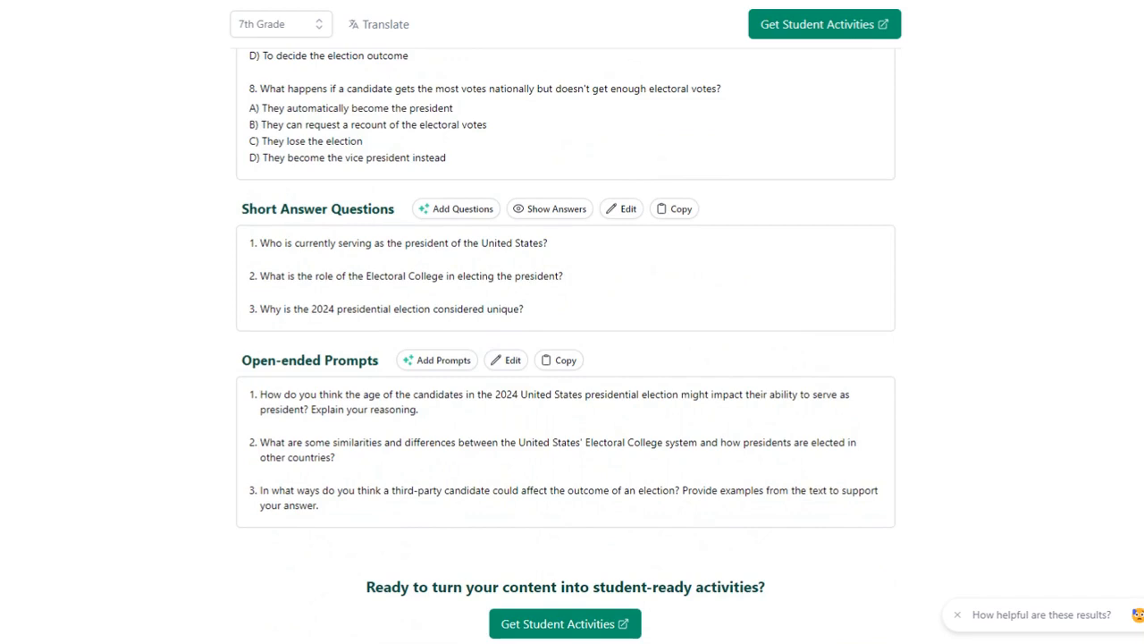
pyautogui.scroll(4, 615, 372)
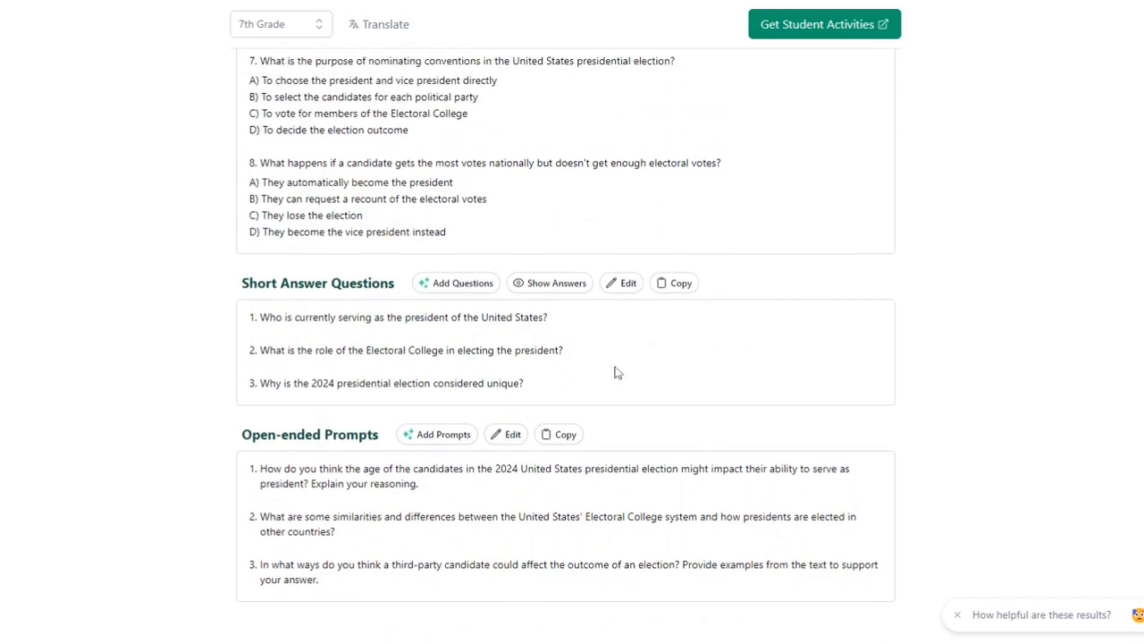
pyautogui.scroll(8, 617, 372)
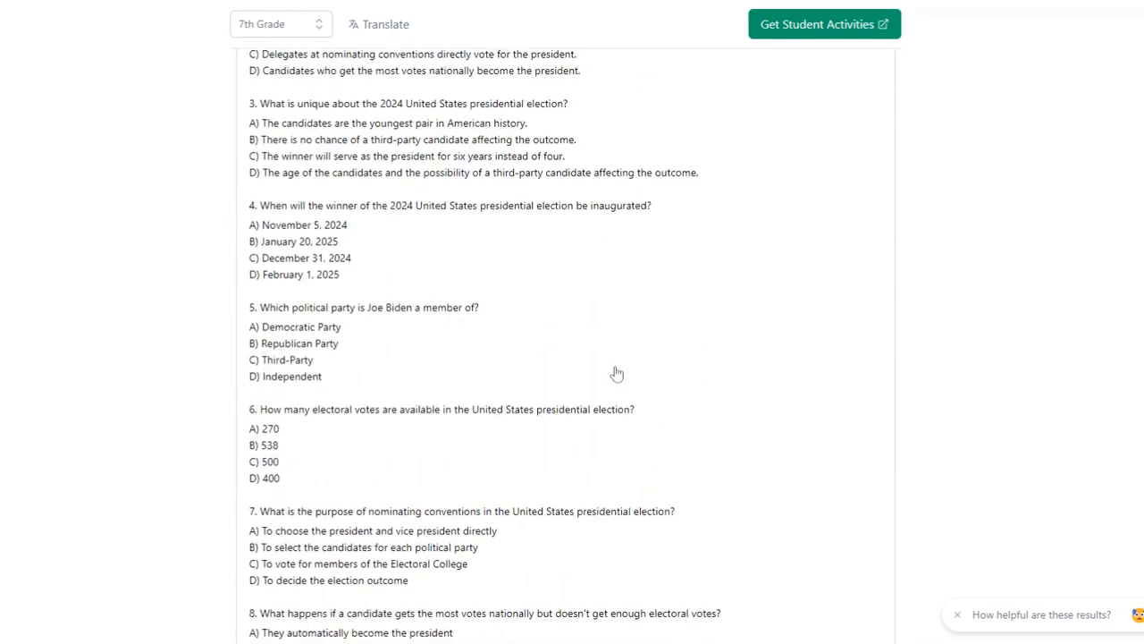
pyautogui.scroll(5, 615, 372)
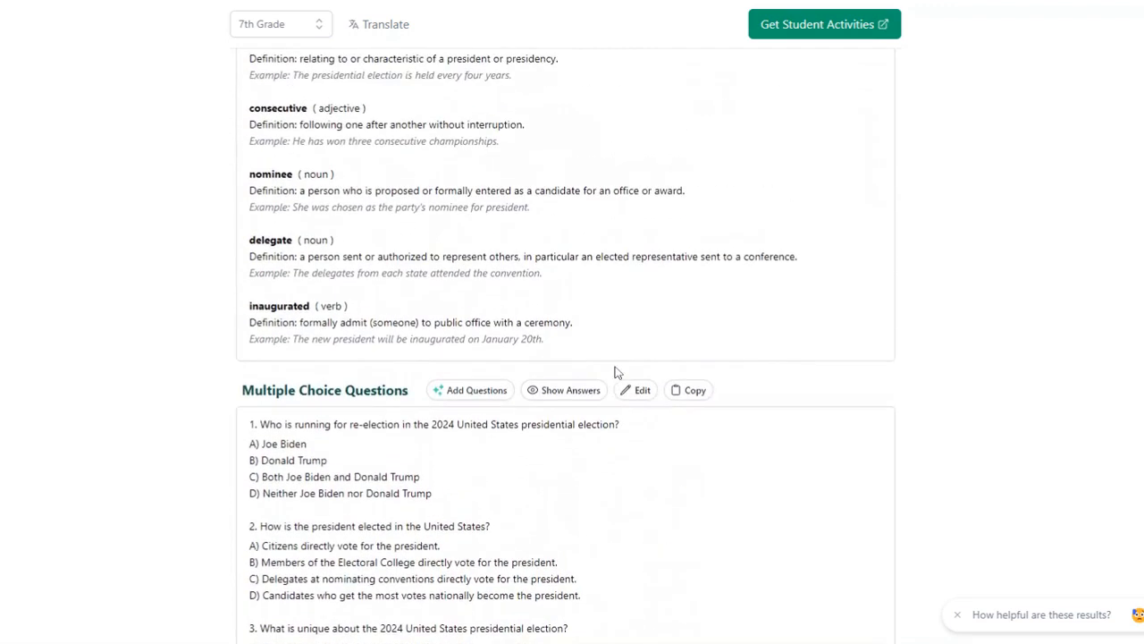
pyautogui.scroll(11, 615, 372)
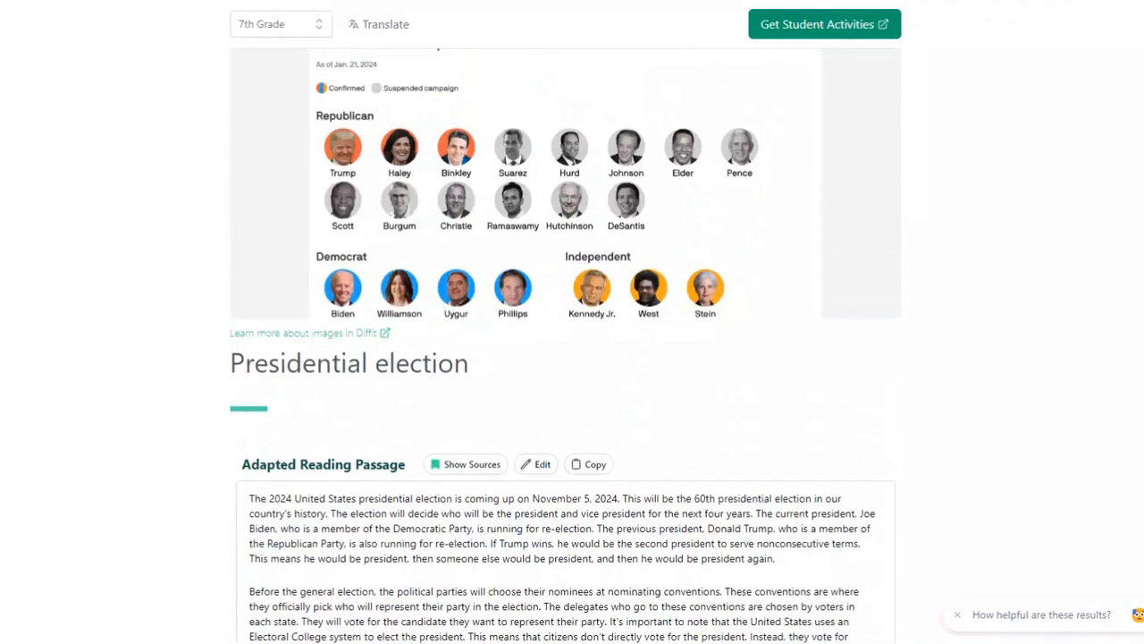
pyautogui.scroll(2, 615, 372)
# Export the resource as a Google Forms Quiz, authorize Diffit's access with the school Google account, and open the generated form.
pyautogui.moveTo(633, 366)
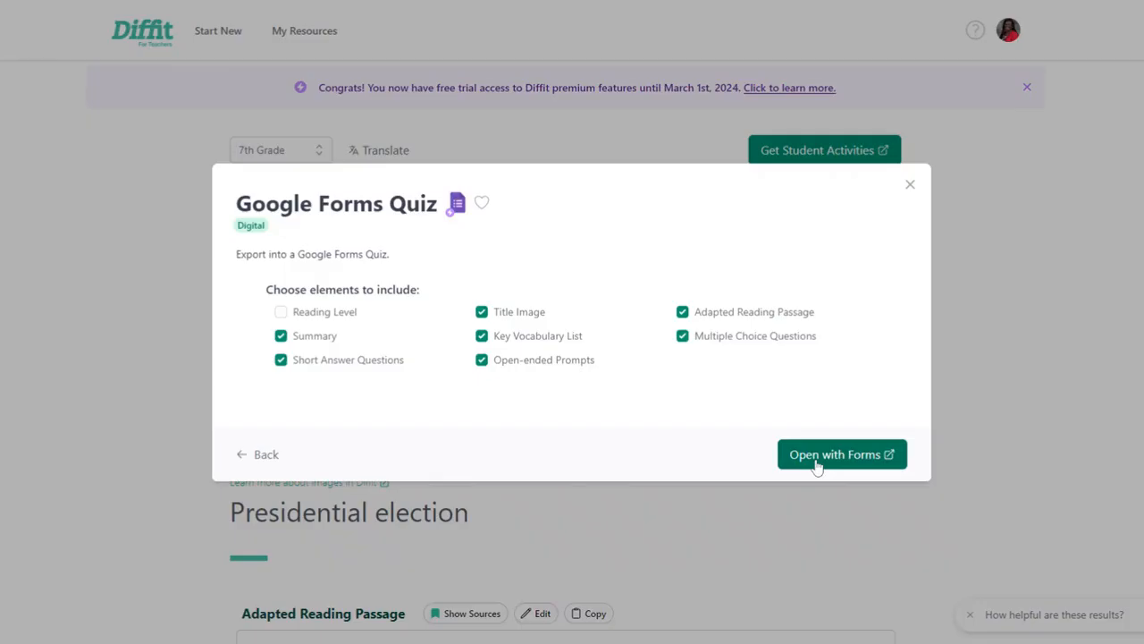
pyautogui.click(817, 460)
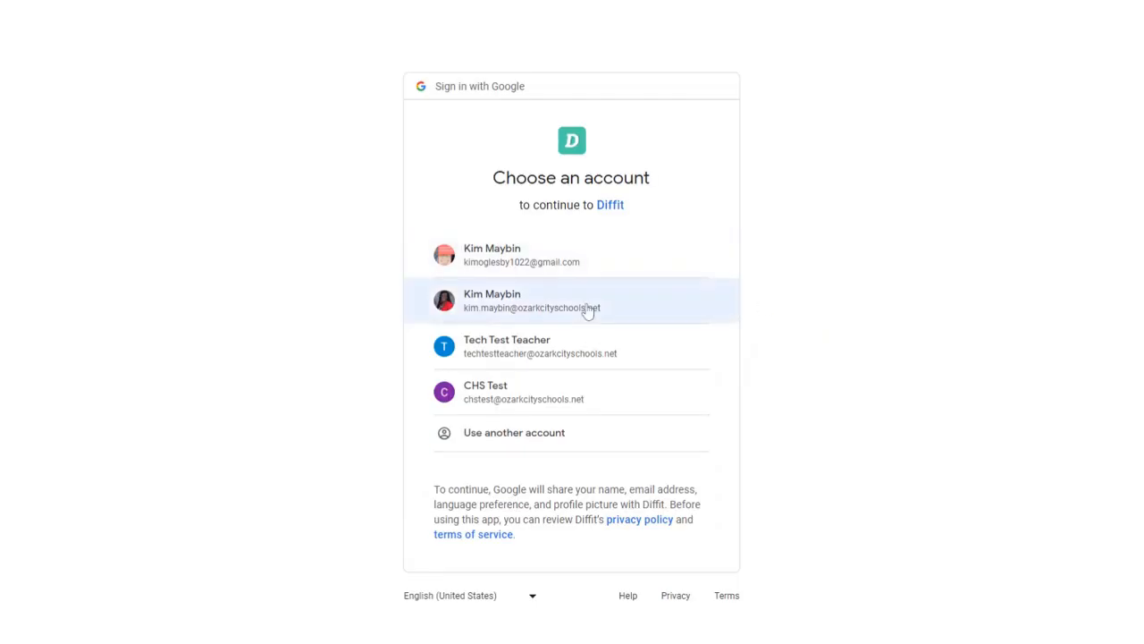
pyautogui.click(588, 309)
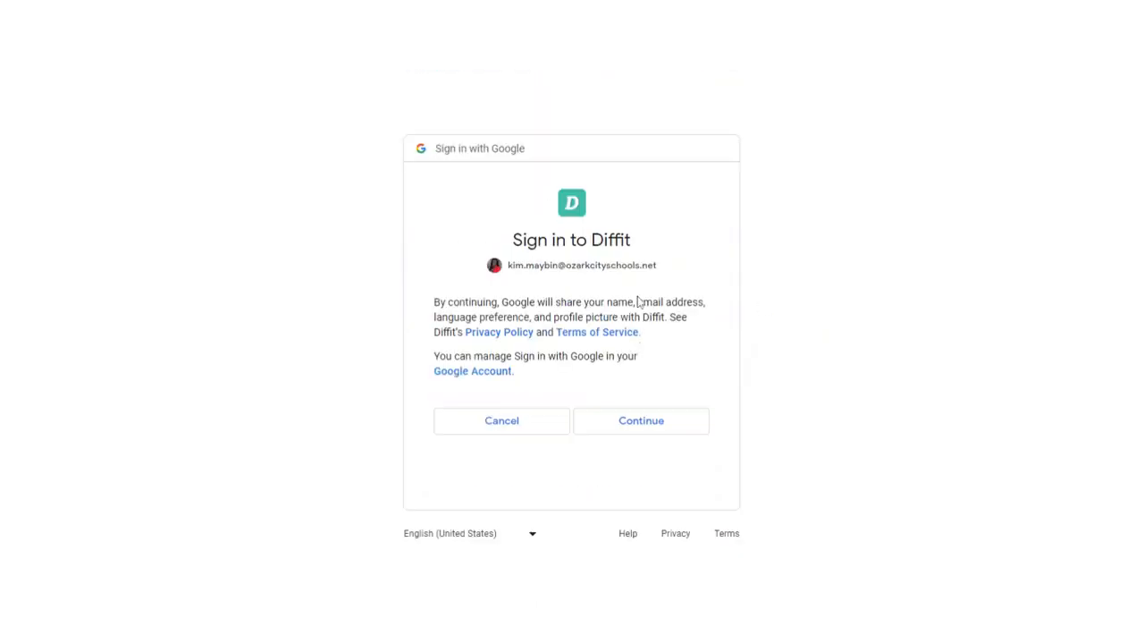
pyautogui.click(641, 431)
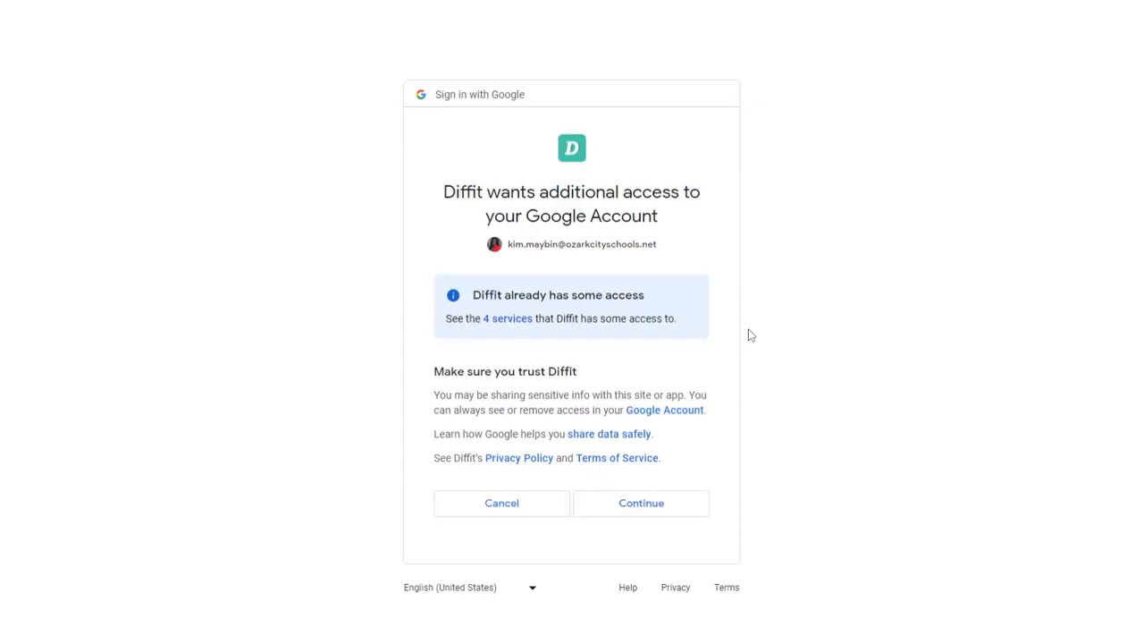
pyautogui.click(639, 506)
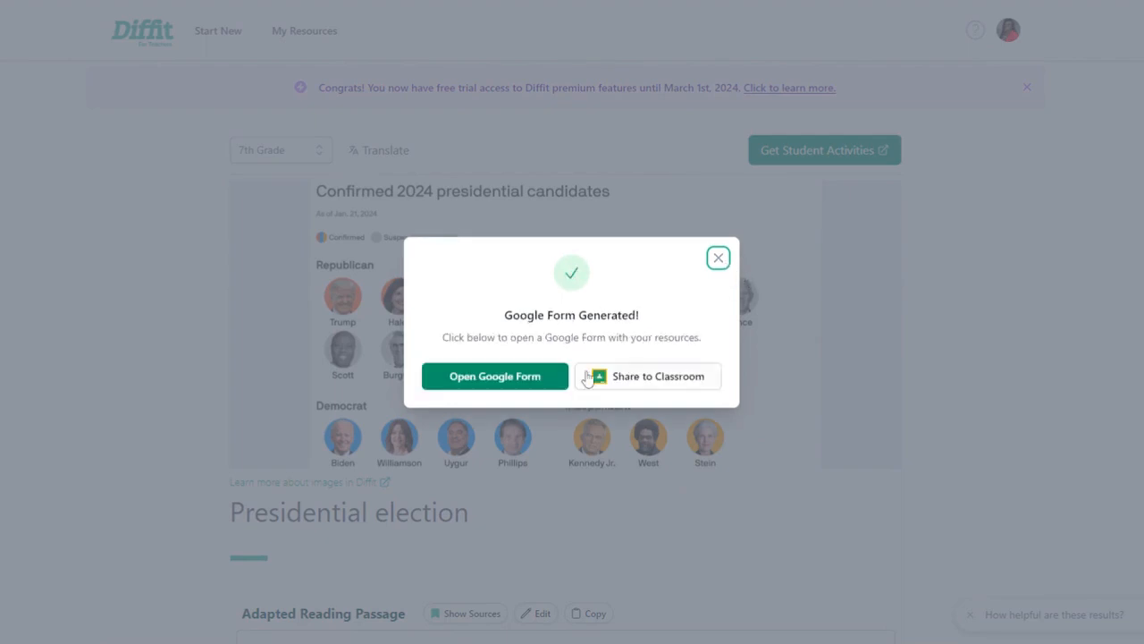
pyautogui.click(515, 382)
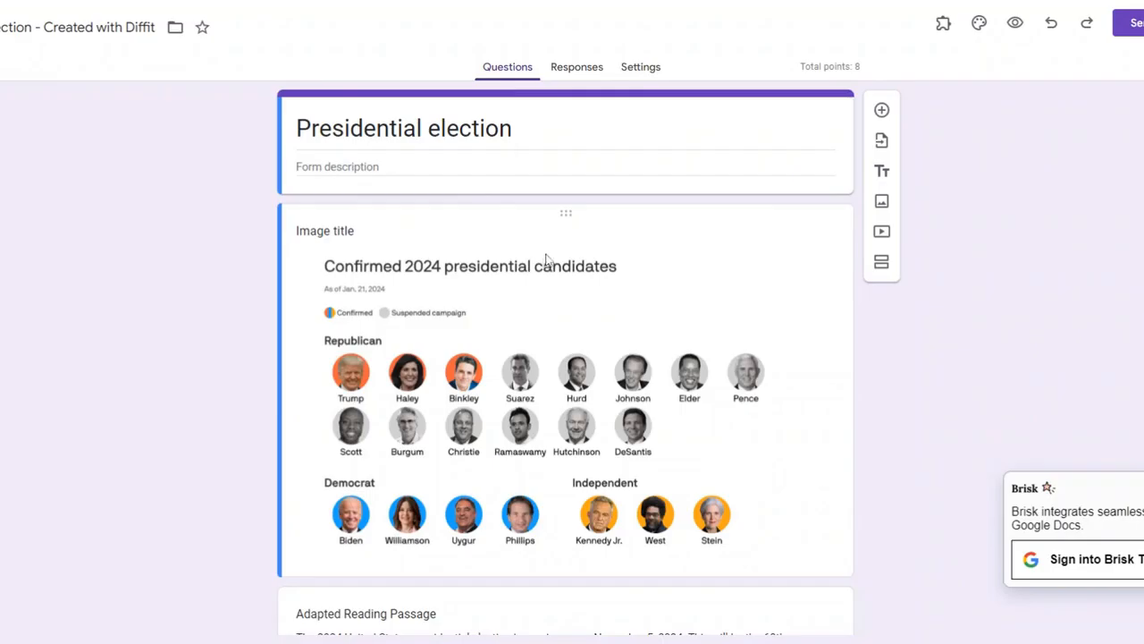
# Examine the generated Google Form from its title image through the passage, summary, vocabulary and questions.
pyautogui.scroll(-5, 548, 259)
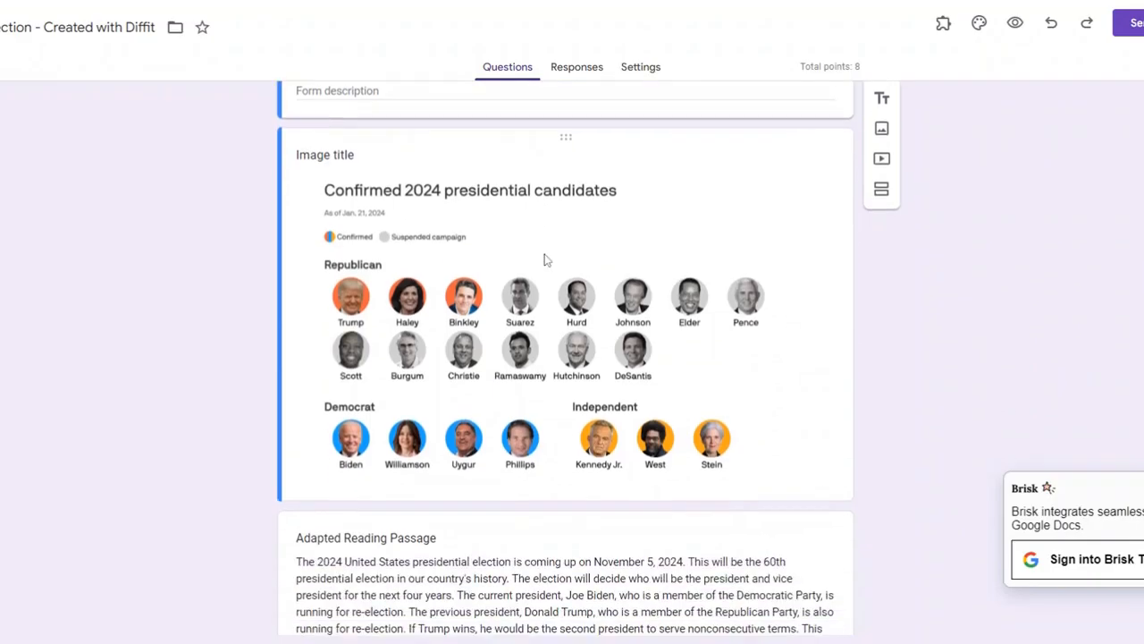
pyautogui.scroll(-6, 548, 259)
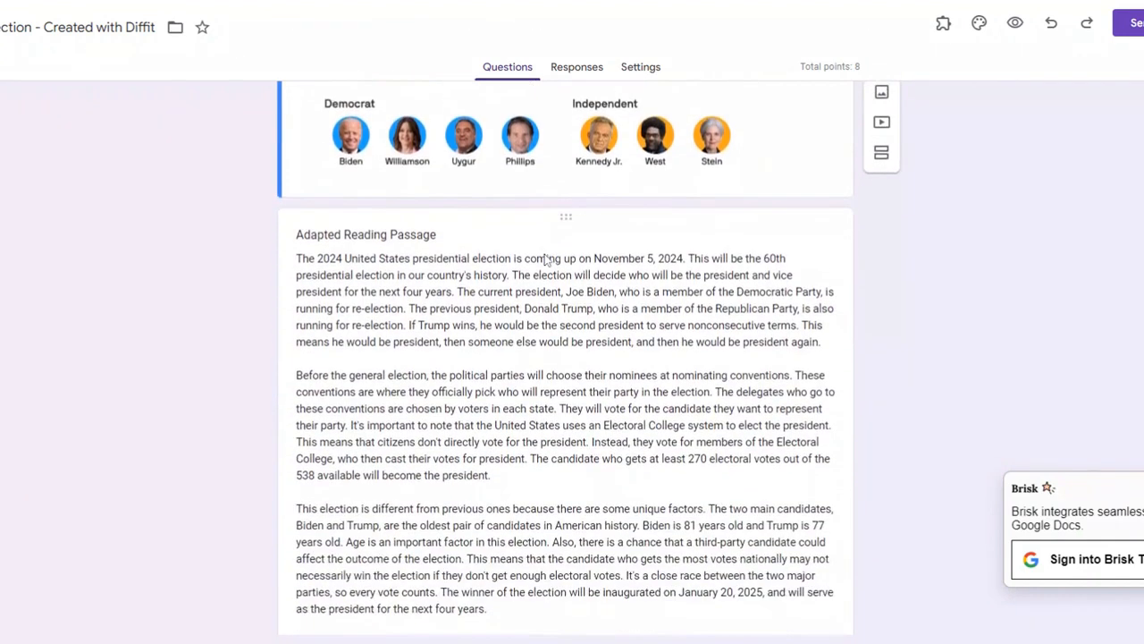
pyautogui.scroll(-10, 547, 259)
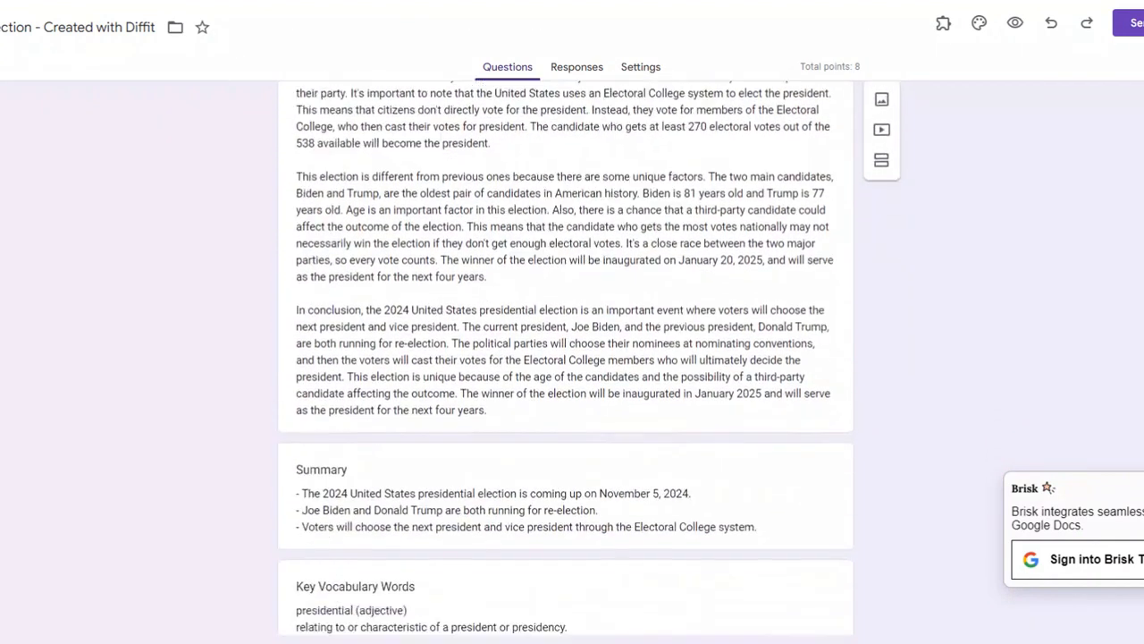
pyautogui.scroll(-5, 527, 274)
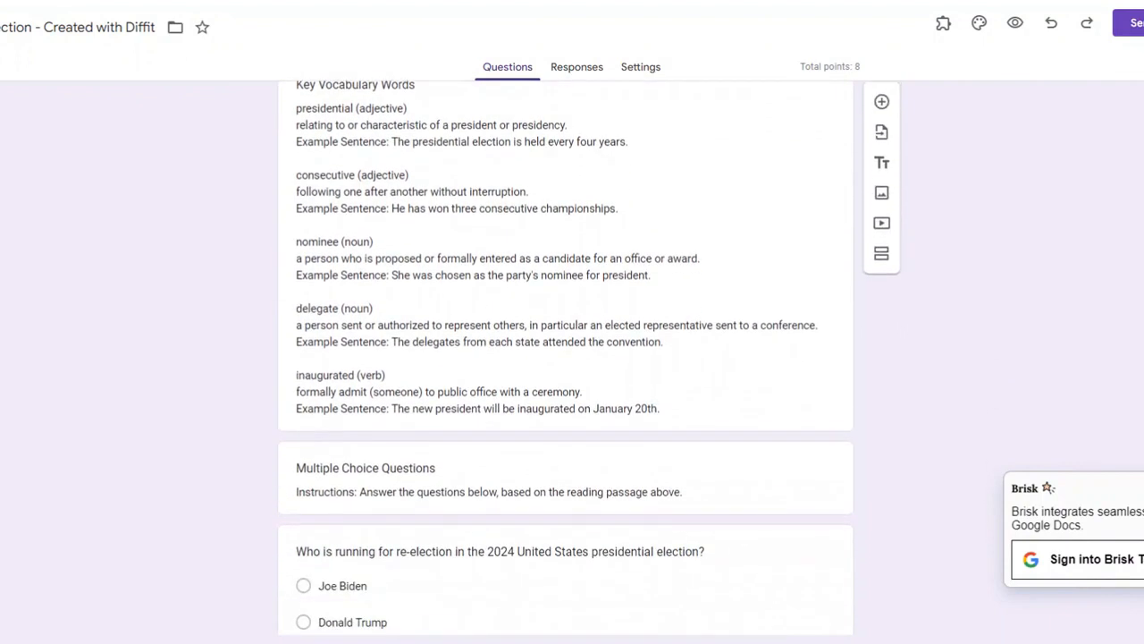
pyautogui.scroll(-8, 524, 281)
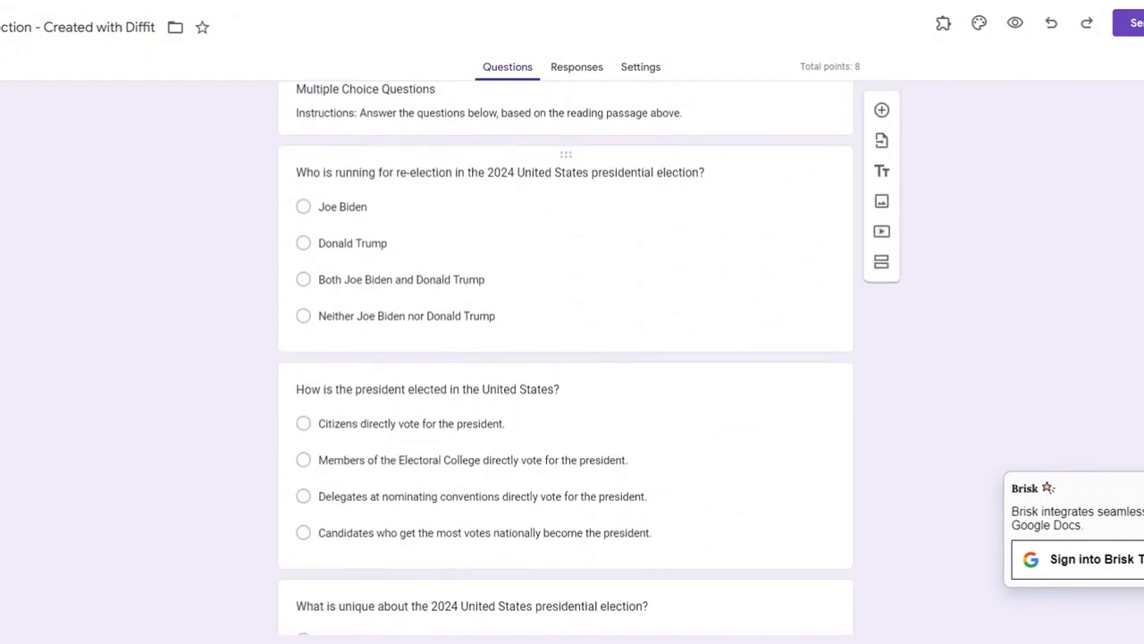
pyautogui.scroll(-8, 515, 277)
pyautogui.scroll(-7, 528, 296)
pyautogui.scroll(-13, 527, 295)
pyautogui.scroll(-9, 526, 294)
pyautogui.scroll(-10, 528, 295)
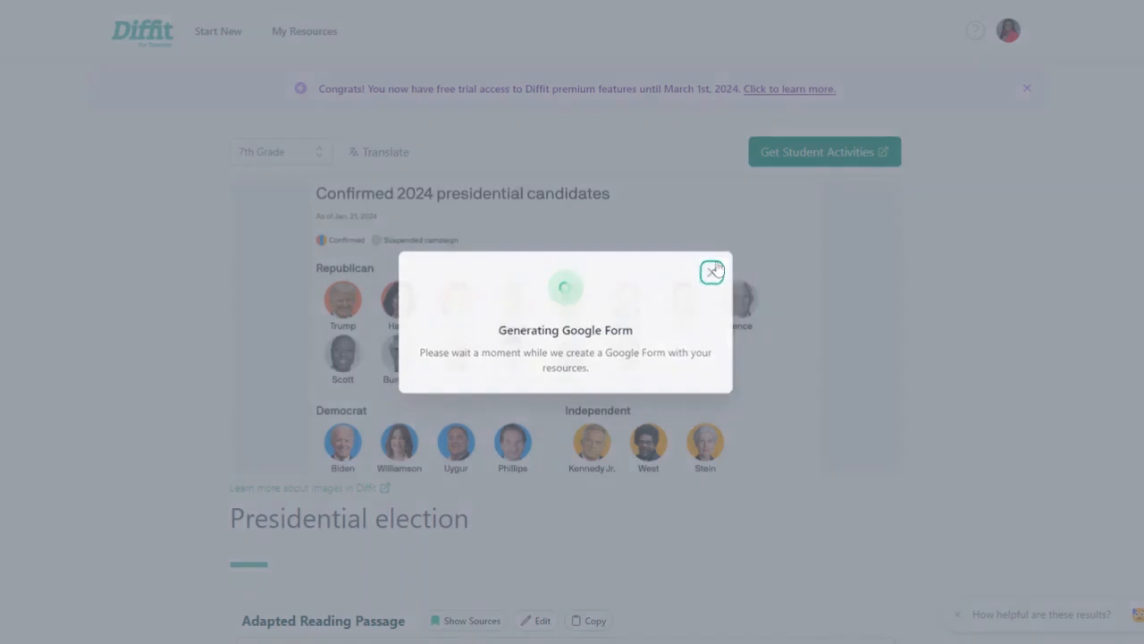
# Switch back to Diffit and dismiss the leftover Google Forms export dialogs.
pyautogui.click(712, 270)
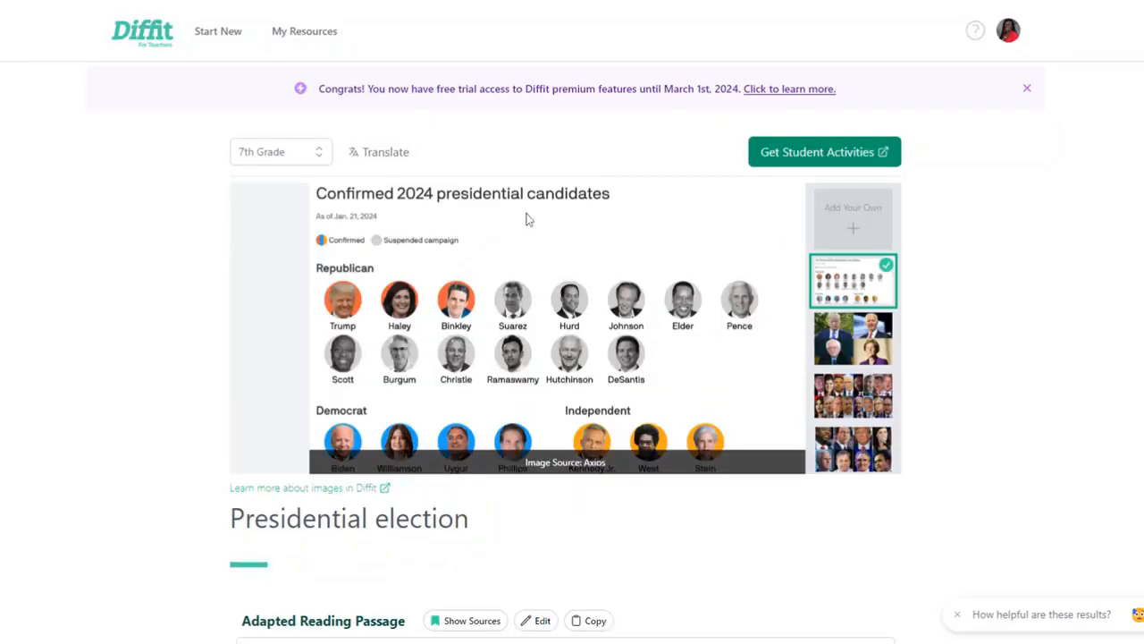
pyautogui.click(832, 158)
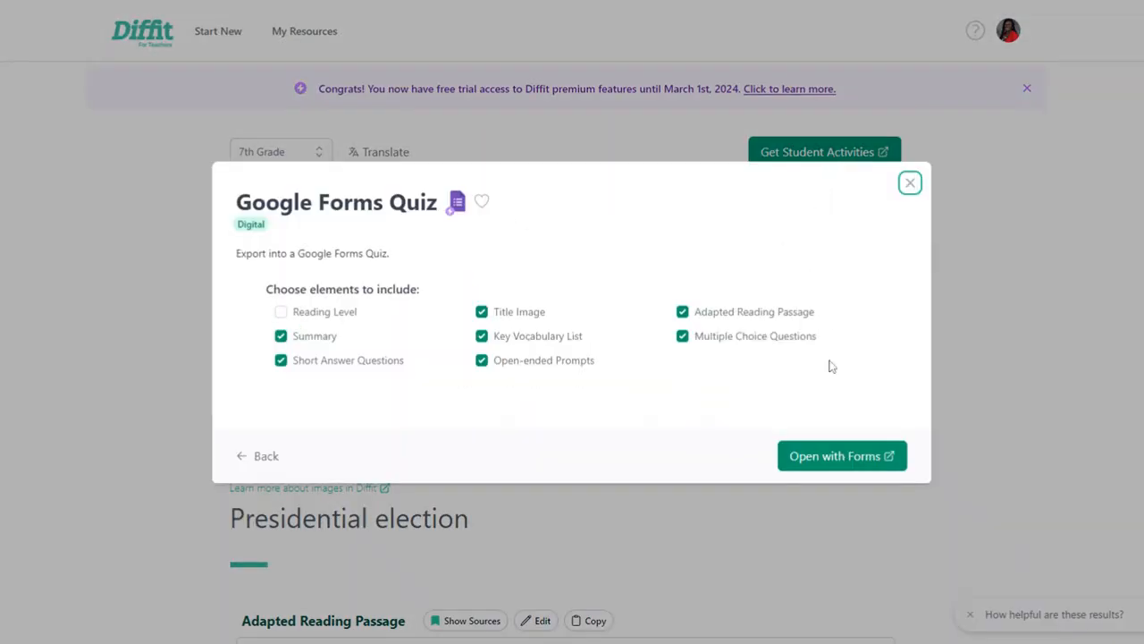
pyautogui.click(910, 183)
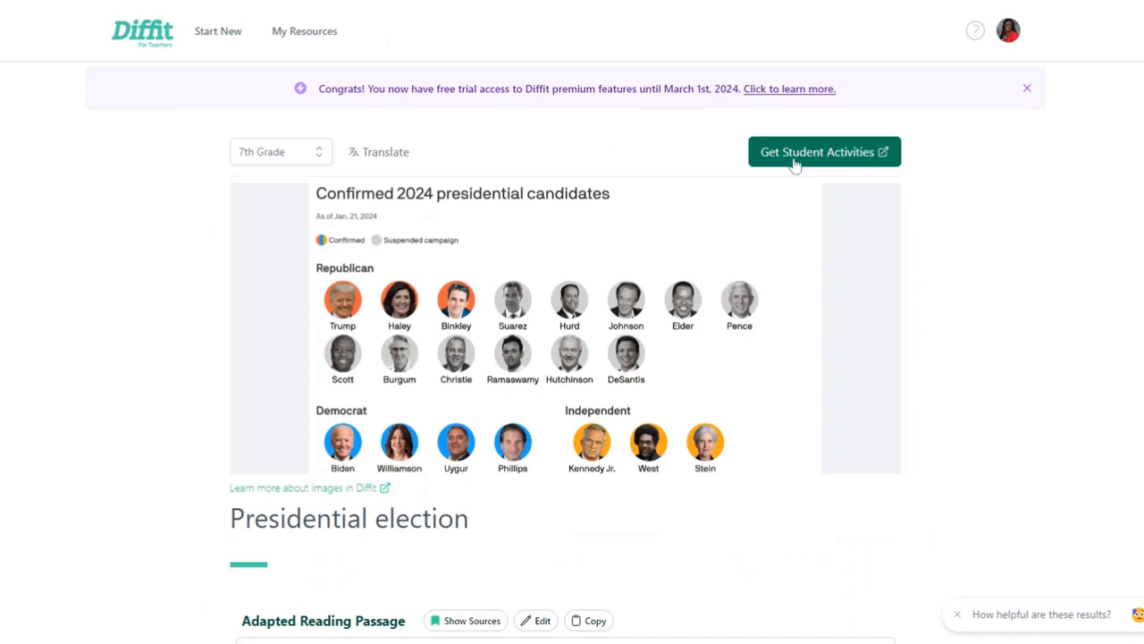
# Export the resource to Google Slides as the 3-2-1 Reading Summary Workbook and open the generated presentation.
pyautogui.click(860, 160)
pyautogui.scroll(-2, 697, 398)
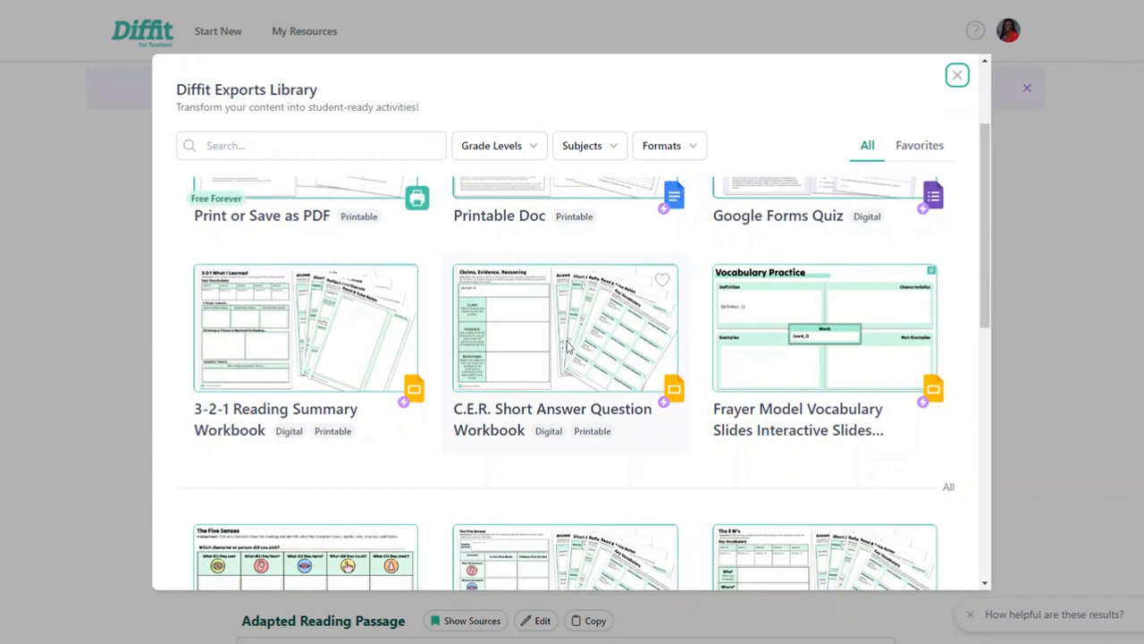
pyautogui.click(351, 315)
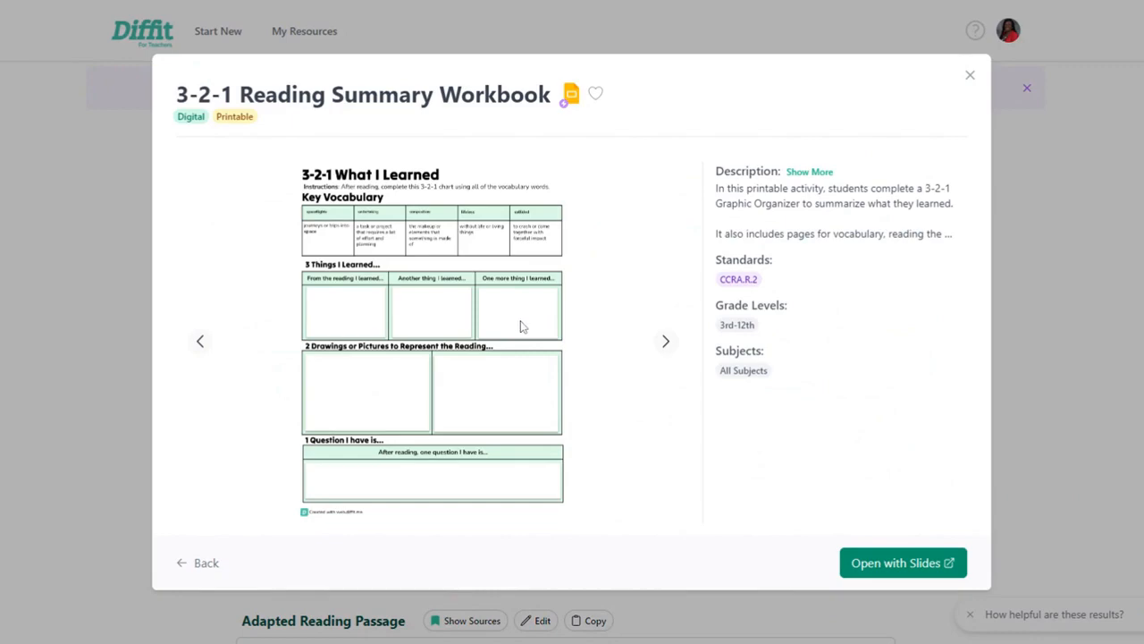
pyautogui.click(872, 576)
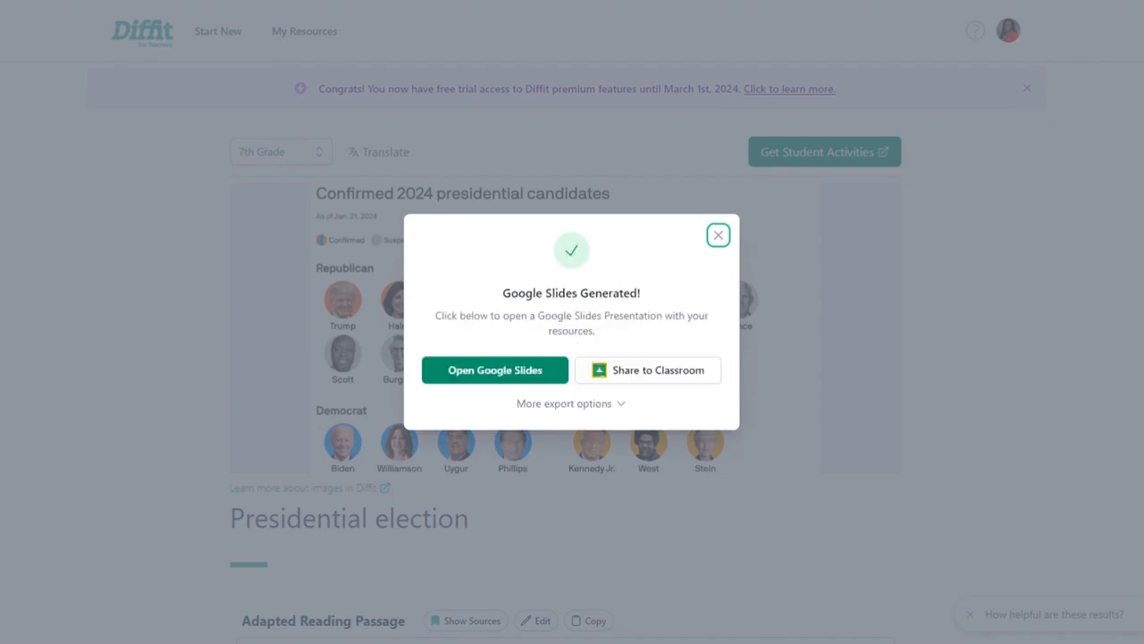
pyautogui.click(516, 374)
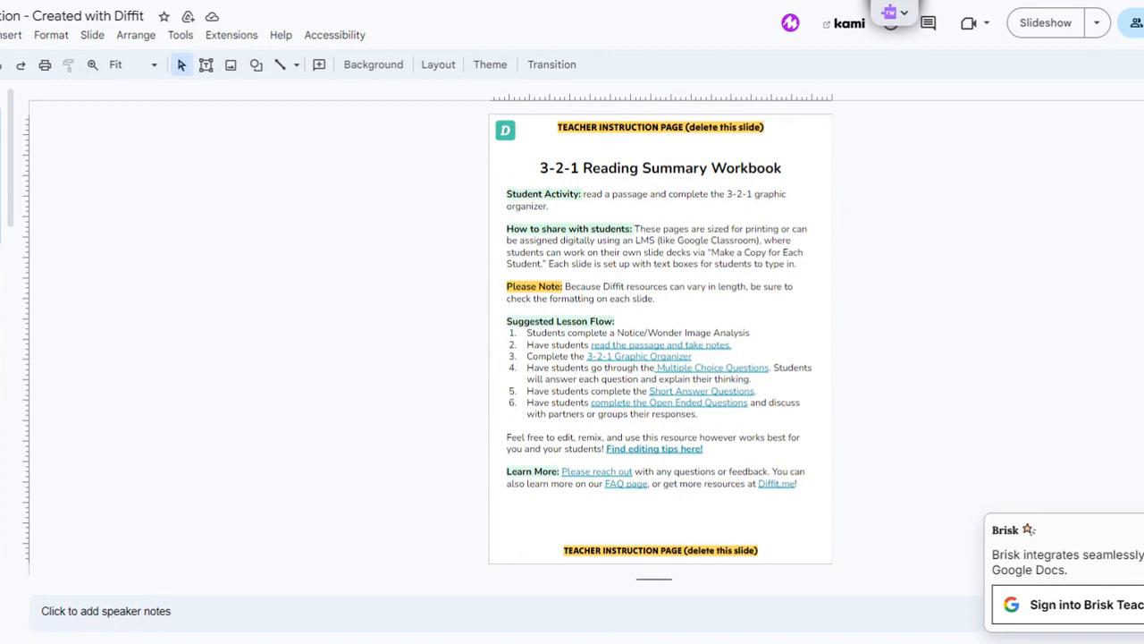
# Look through the Image Analysis and 3-2-1 What I Learned slides, checking the response boxes students can fill in.
pyautogui.press('Down')
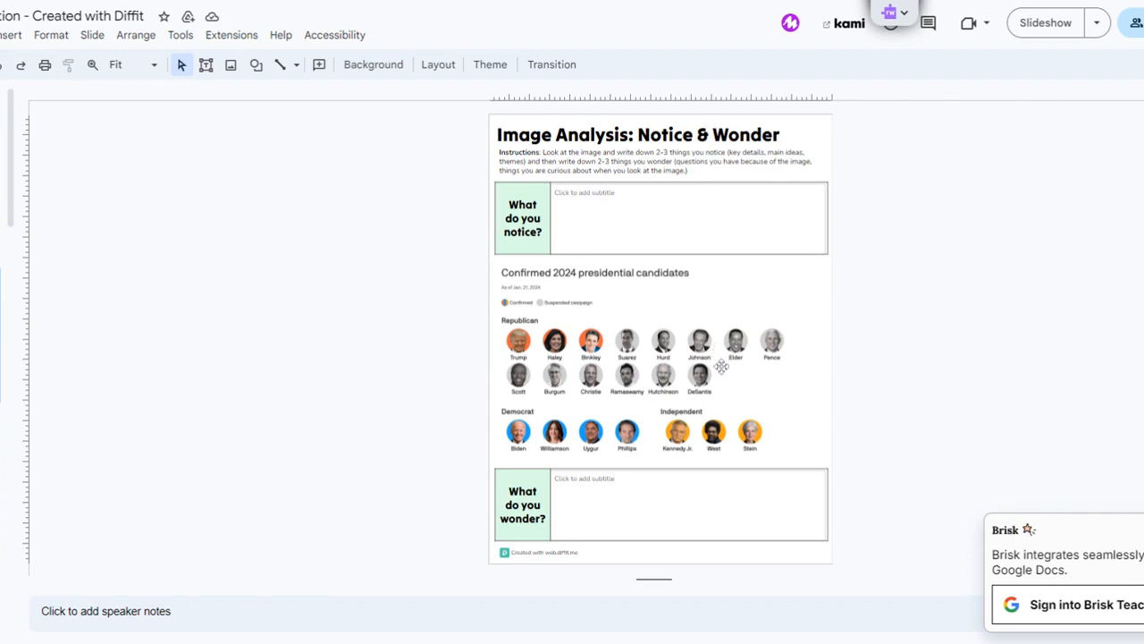
pyautogui.scroll(-2, 677, 465)
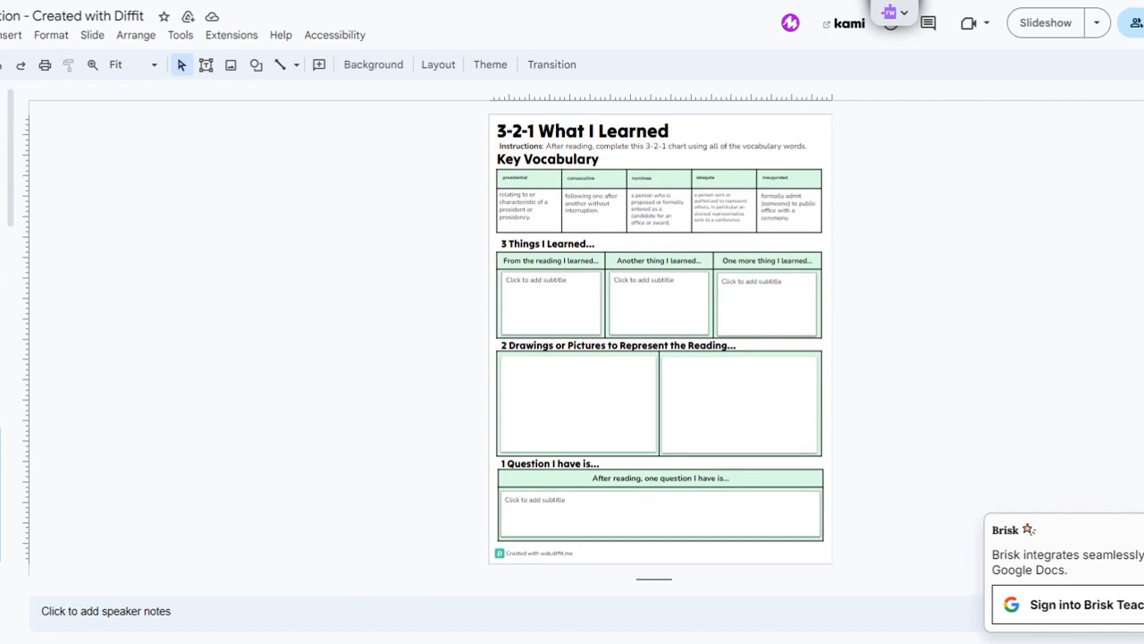
pyautogui.click(551, 302)
pyautogui.click(658, 302)
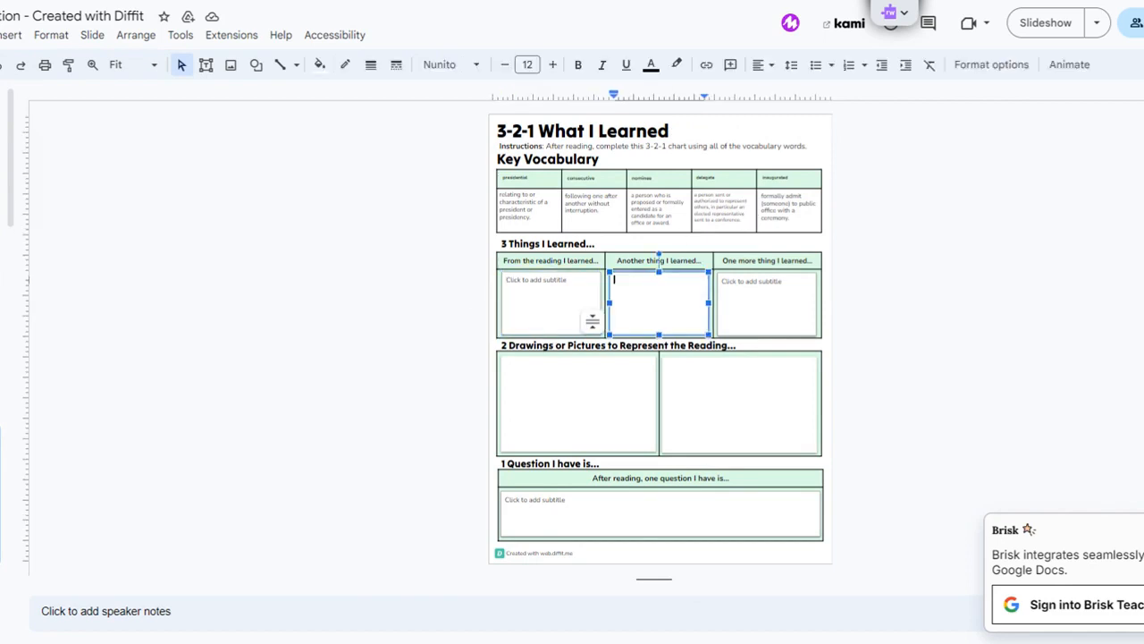
pyautogui.click(767, 304)
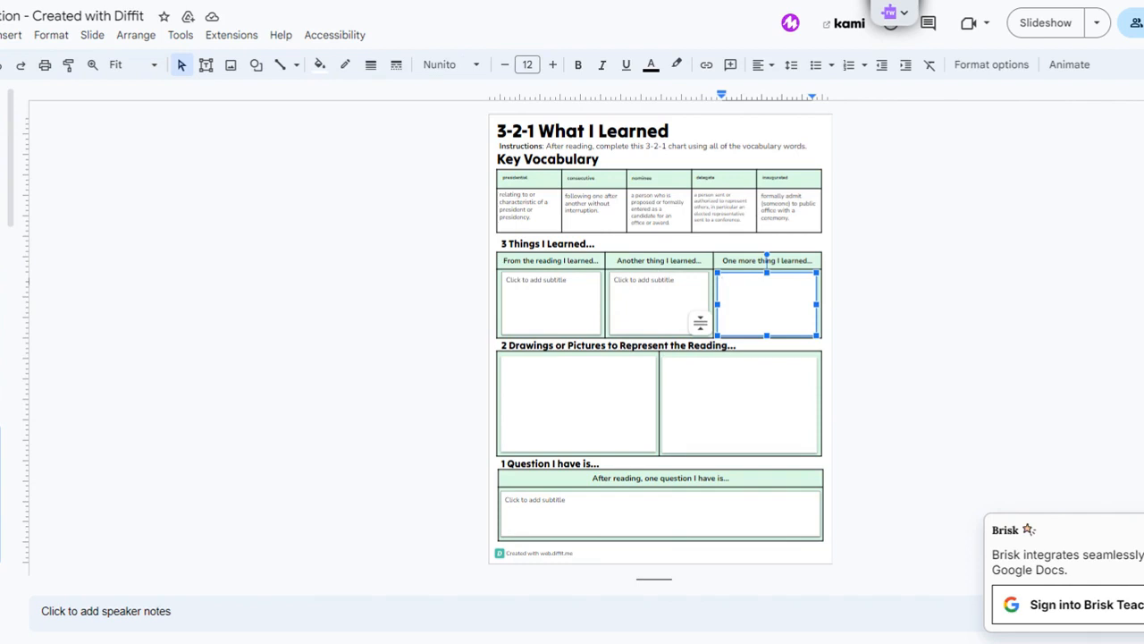
pyautogui.click(549, 388)
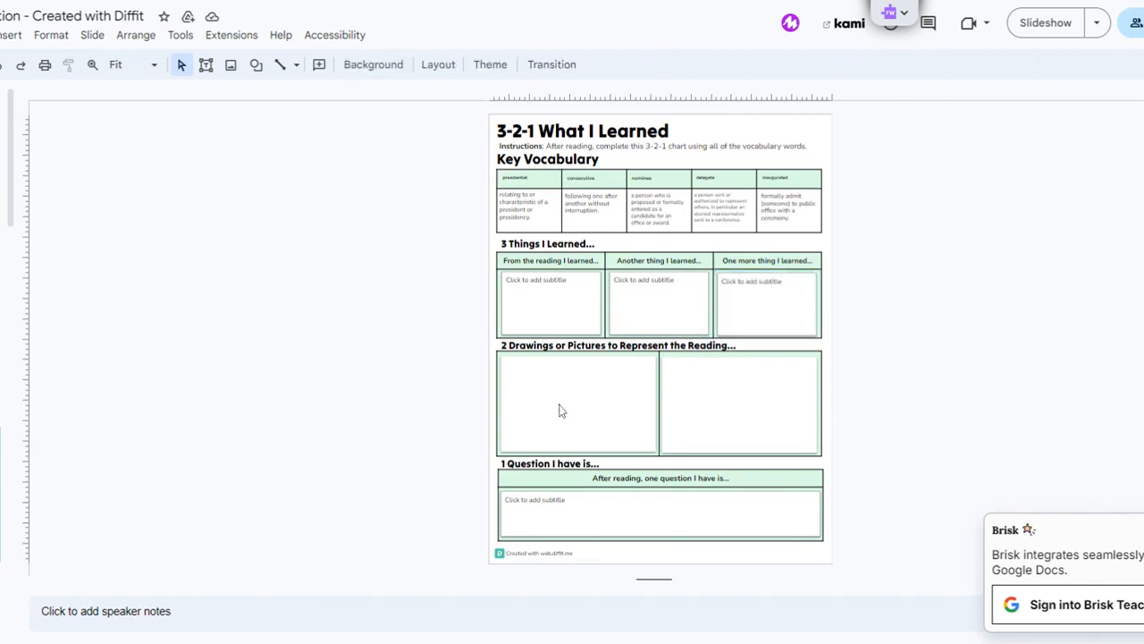
pyautogui.click(595, 508)
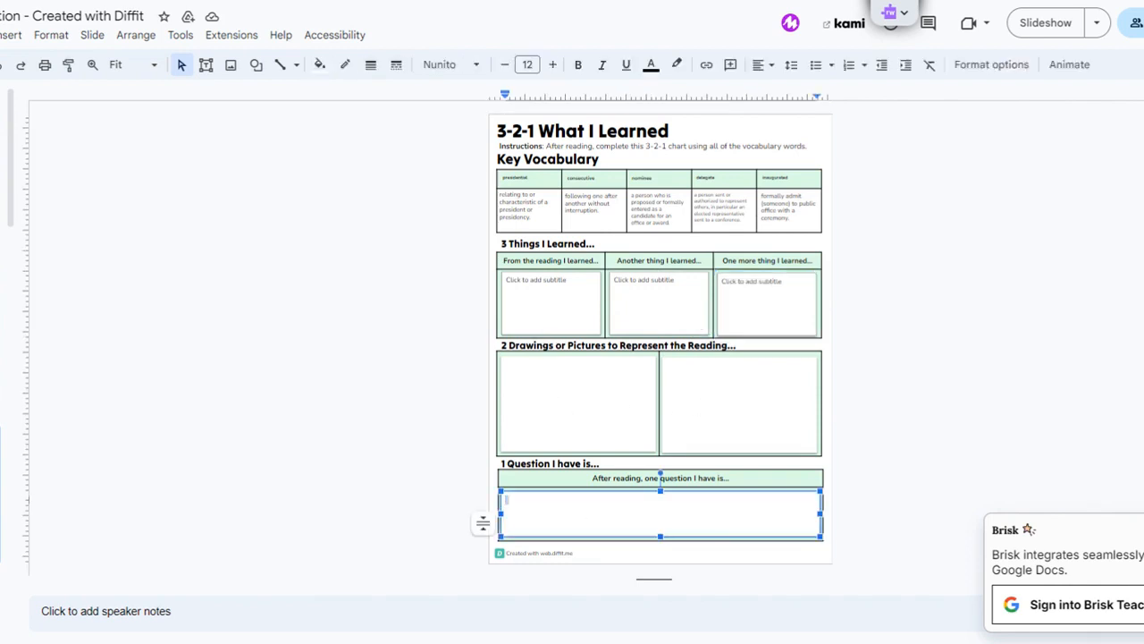
pyautogui.click(586, 437)
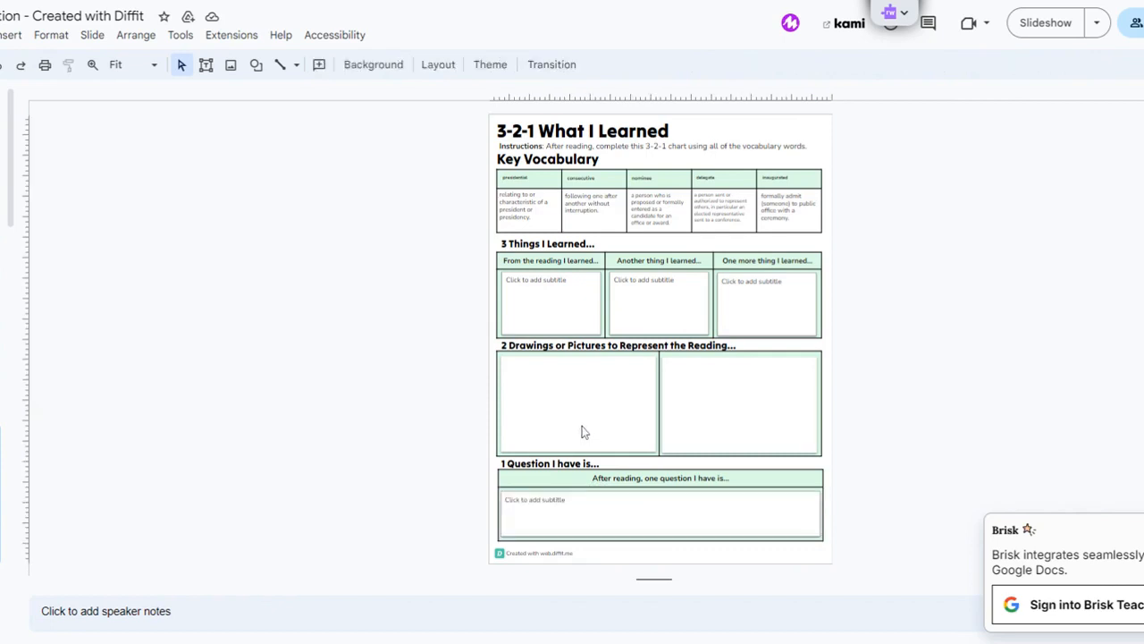
# On the Read & Take Notes slide, try highlighting the first paragraph's sentence about the current president in yellow, and undo the highlight.
pyautogui.scroll(-1, 586, 470)
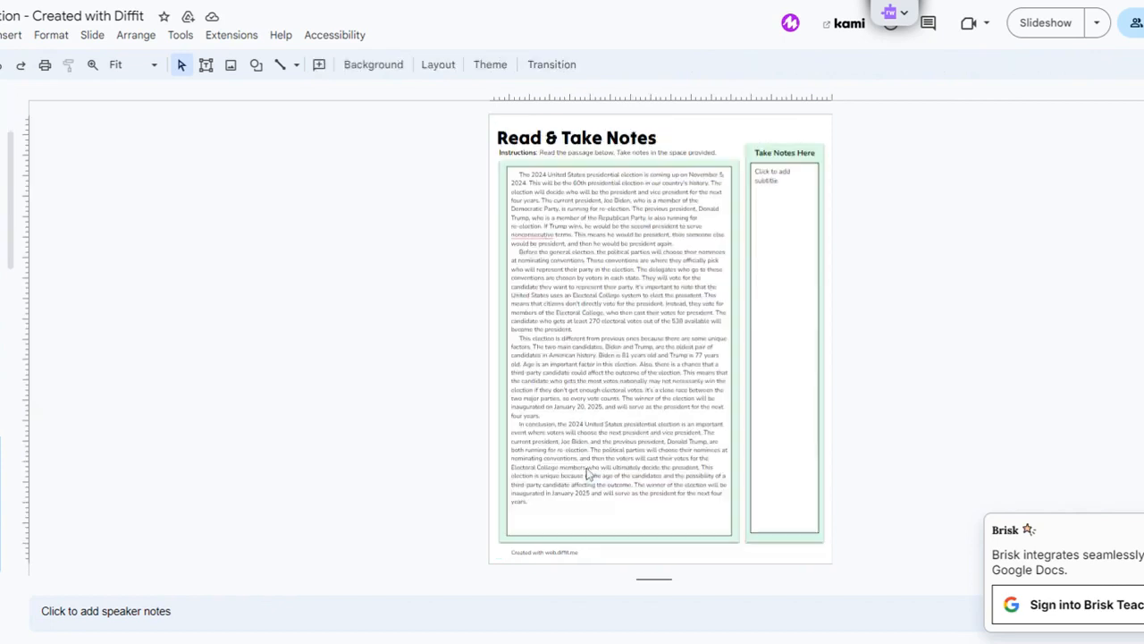
pyautogui.click(762, 175)
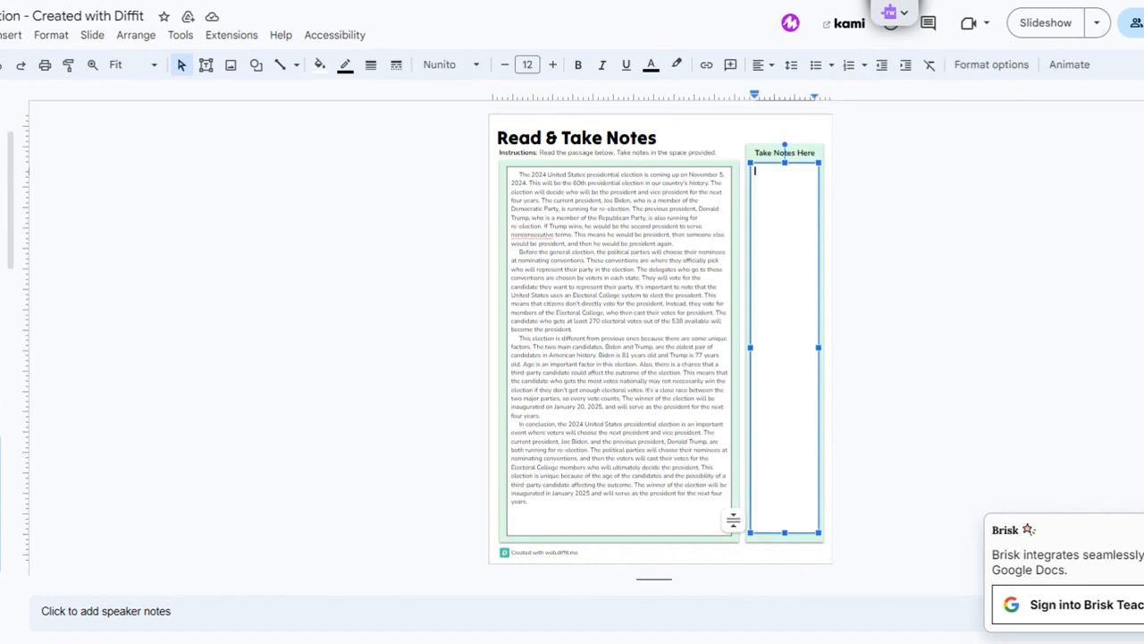
pyautogui.click(571, 174)
pyautogui.moveTo(526, 200); pyautogui.dragTo(693, 210)
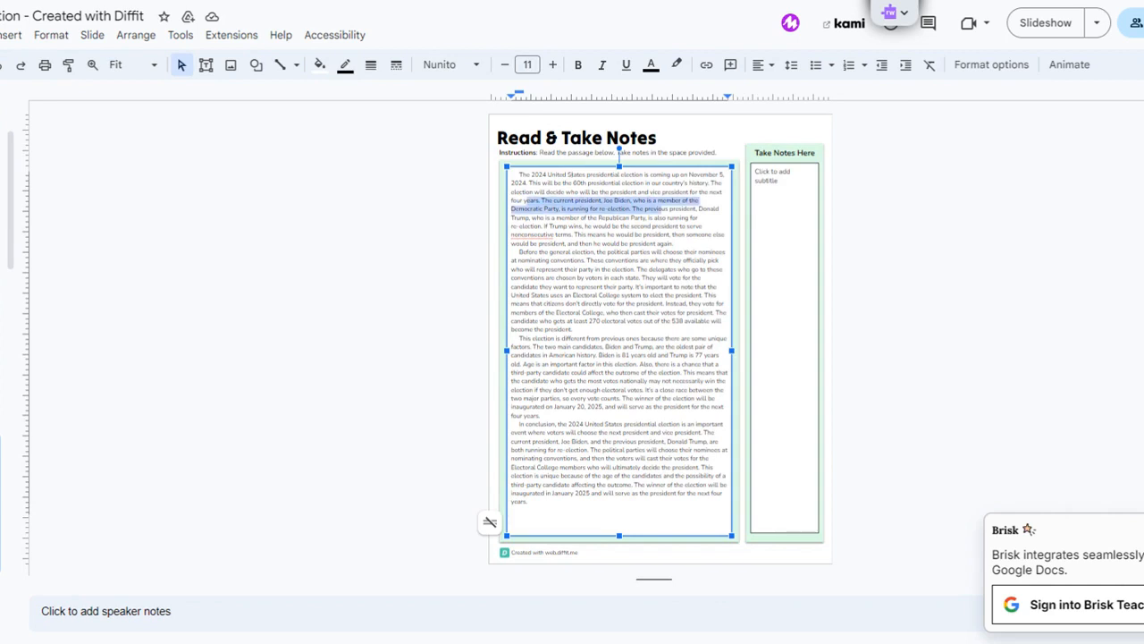
pyautogui.click(678, 68)
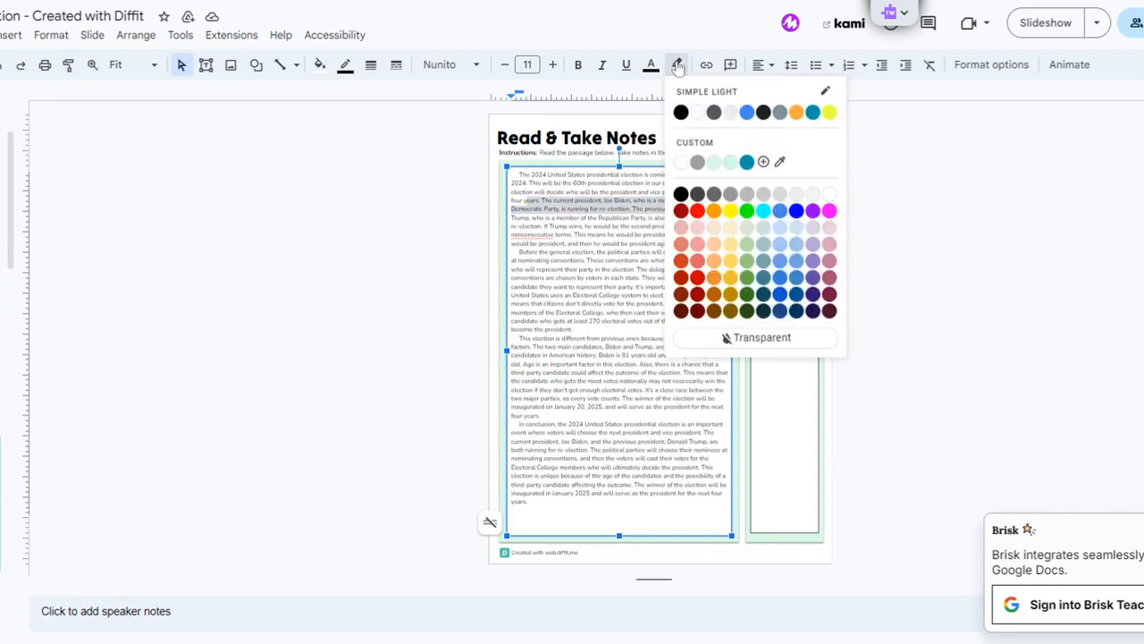
pyautogui.click(802, 114)
pyautogui.click(592, 303)
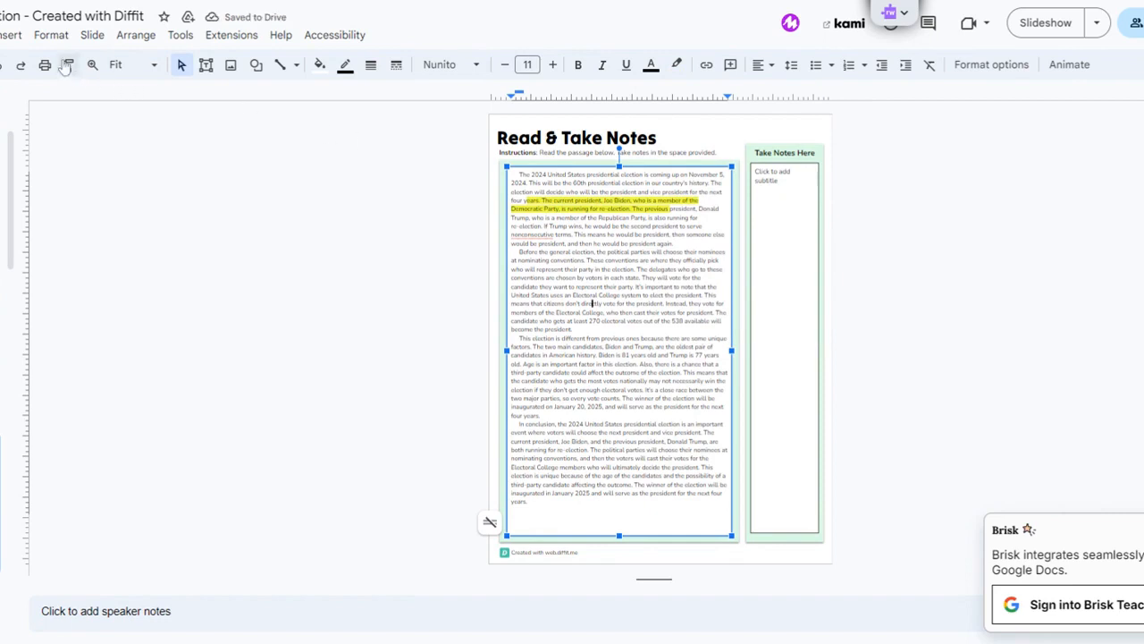
pyautogui.click(5, 66)
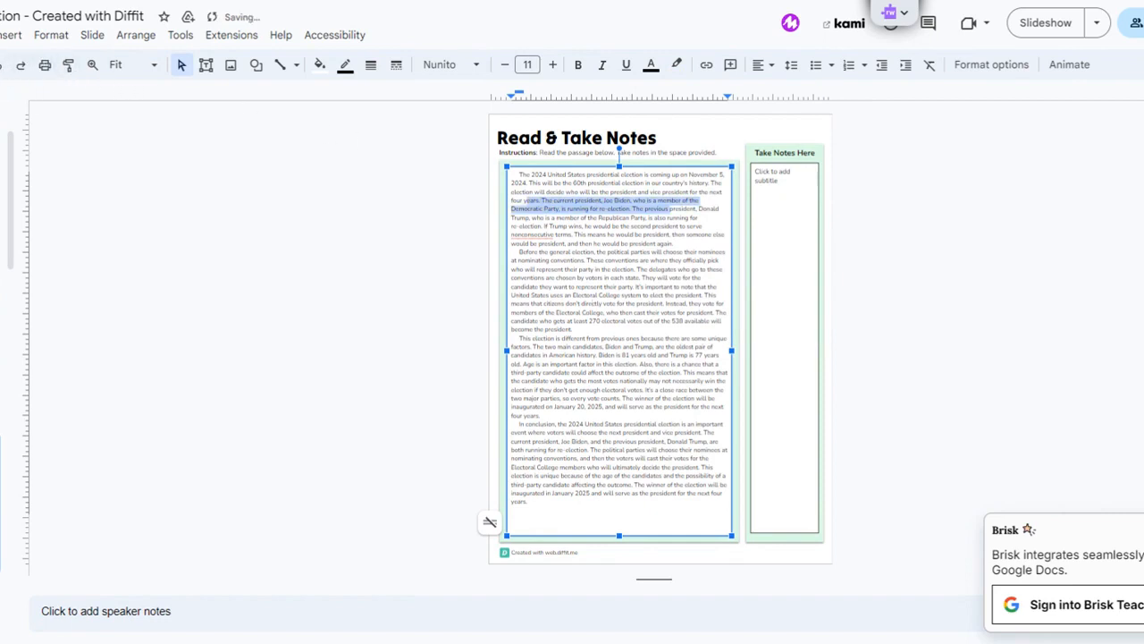
pyautogui.click(668, 398)
# On the first Answer and Explain slide, try marking answer D of question 1 with an orange highlight, and undo it.
pyautogui.scroll(-1, 668, 398)
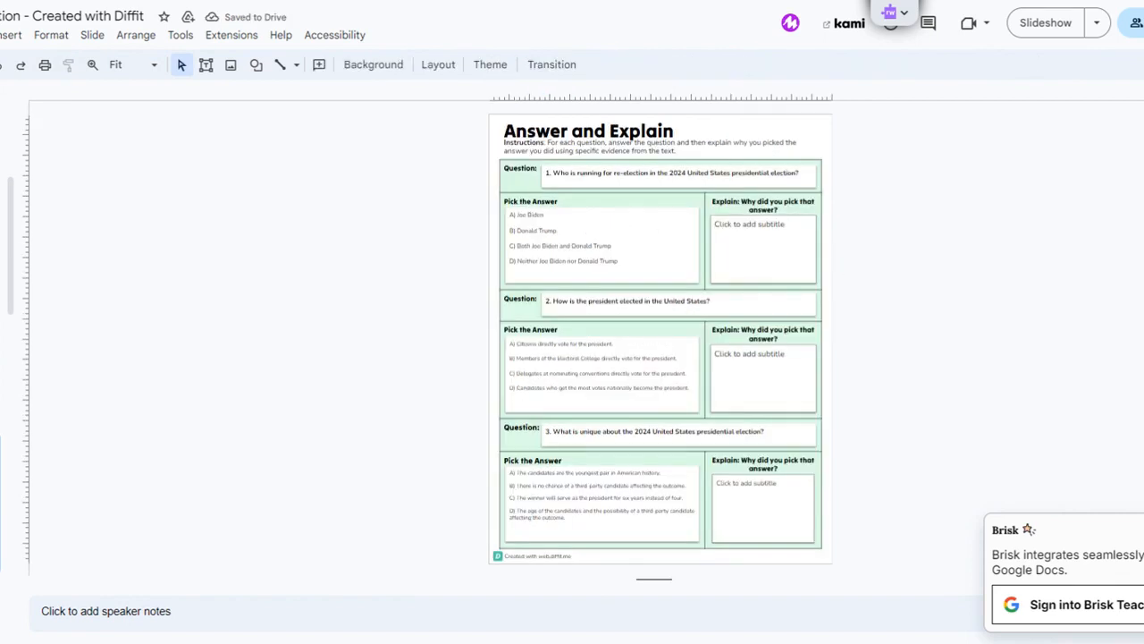
pyautogui.click(543, 230)
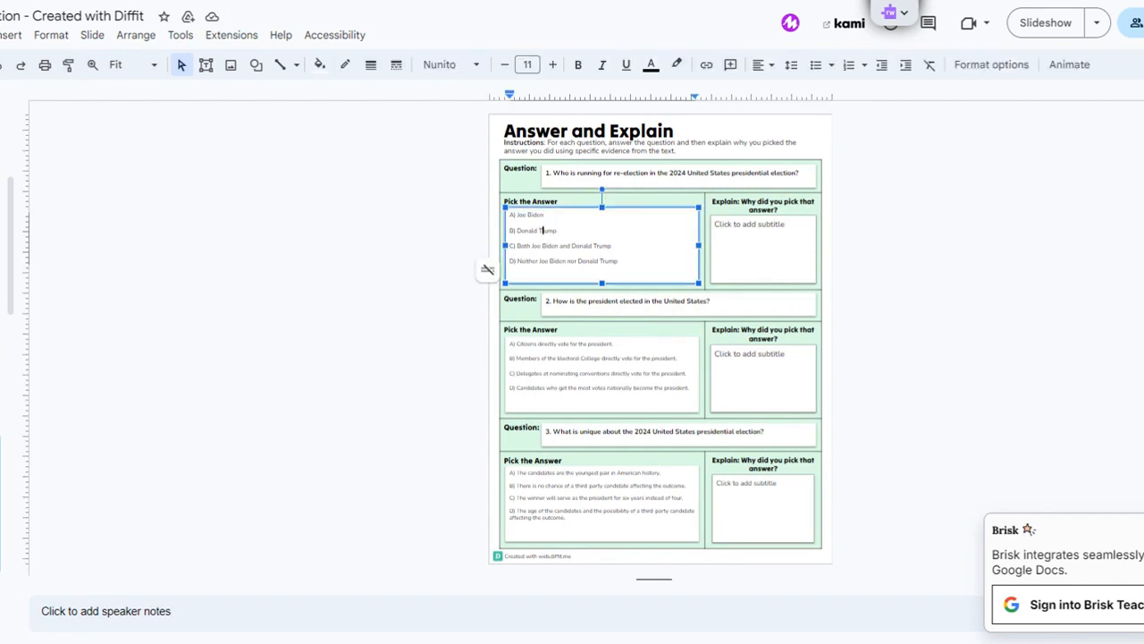
pyautogui.moveTo(618, 262); pyautogui.dragTo(509, 261)
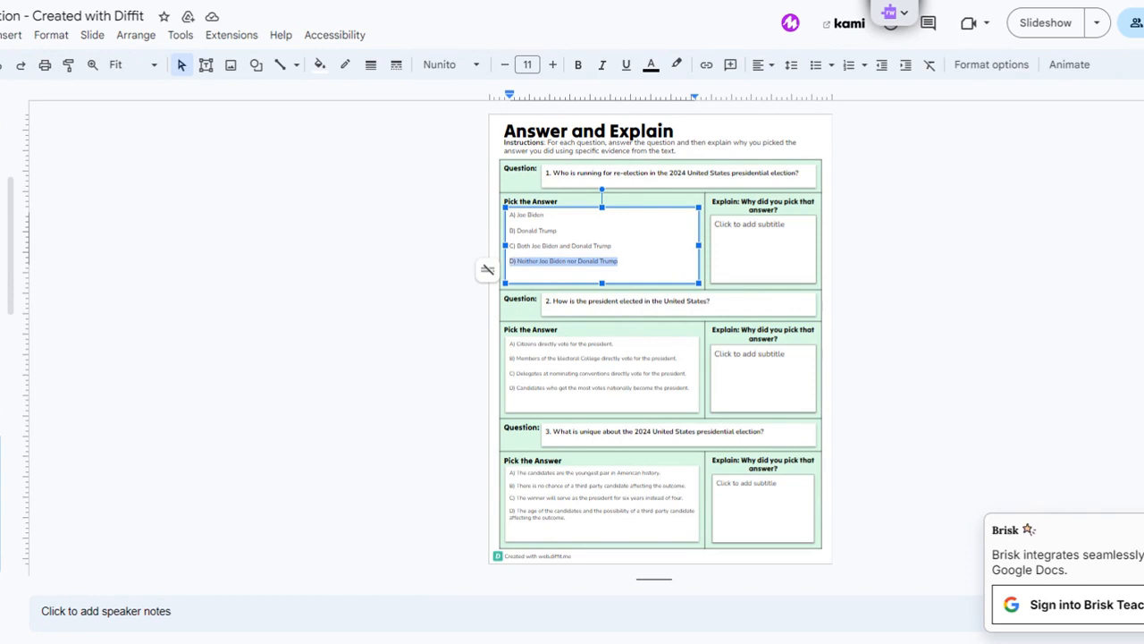
pyautogui.click(677, 65)
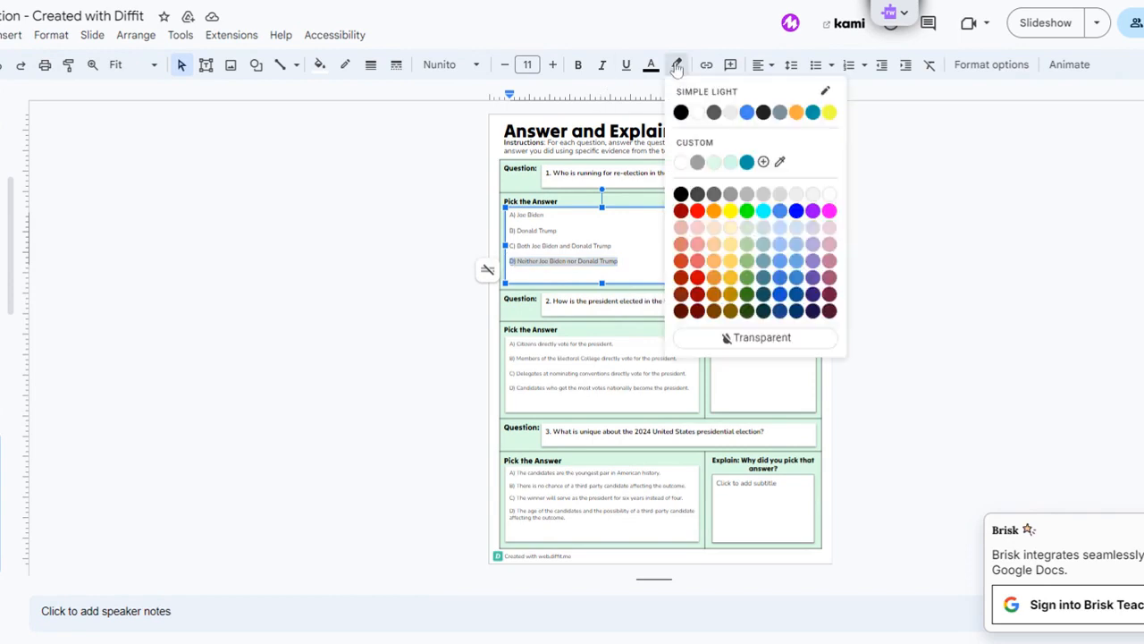
pyautogui.click(796, 113)
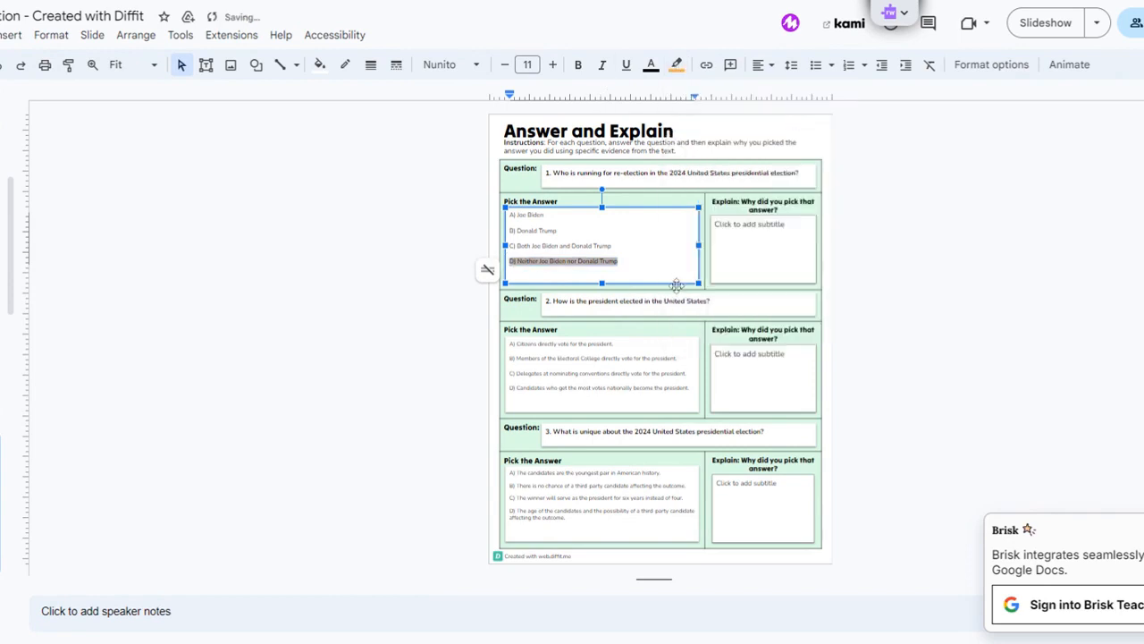
pyautogui.click(733, 239)
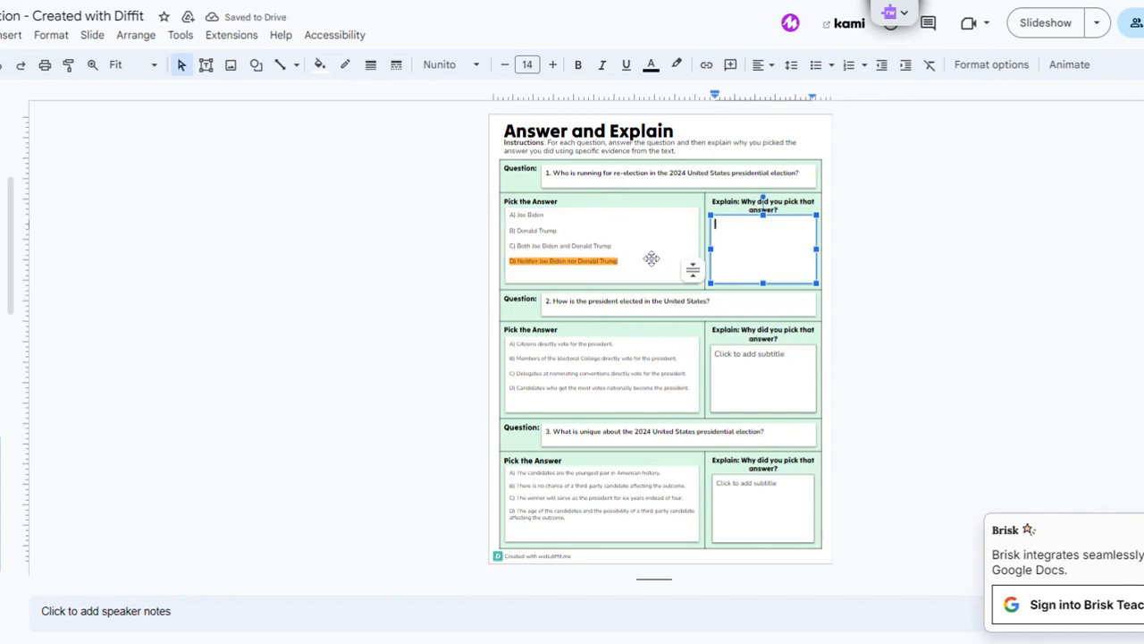
pyautogui.click(4, 68)
pyautogui.click(608, 373)
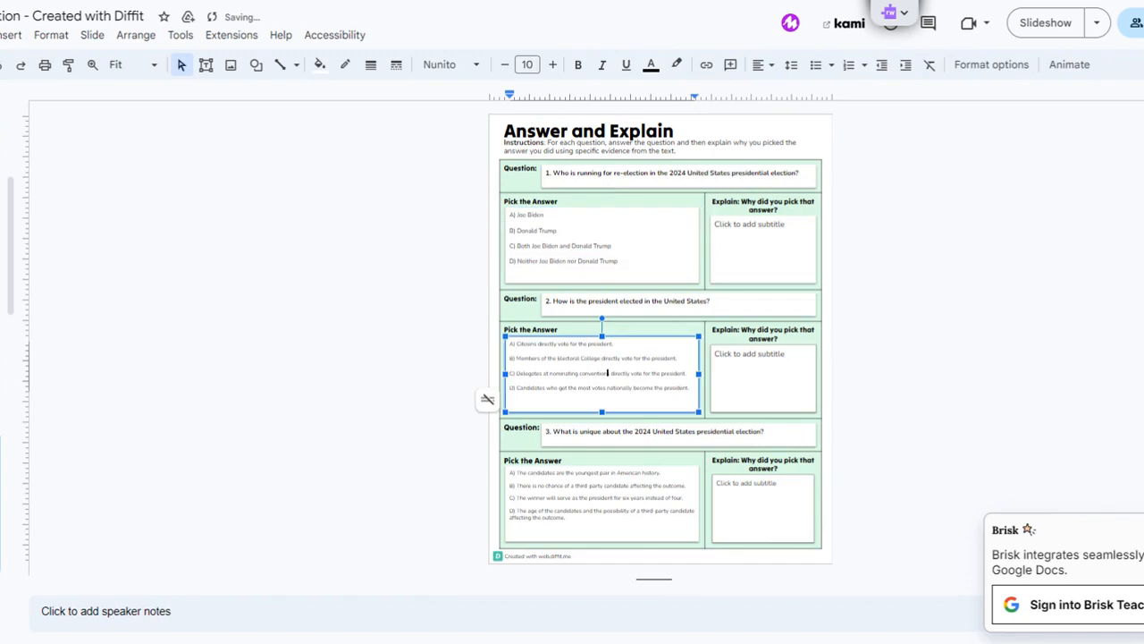
# Review the remaining Answer and Explain slides and check the response boxes on the Short Answer Questions slide.
pyautogui.scroll(-2, 608, 373)
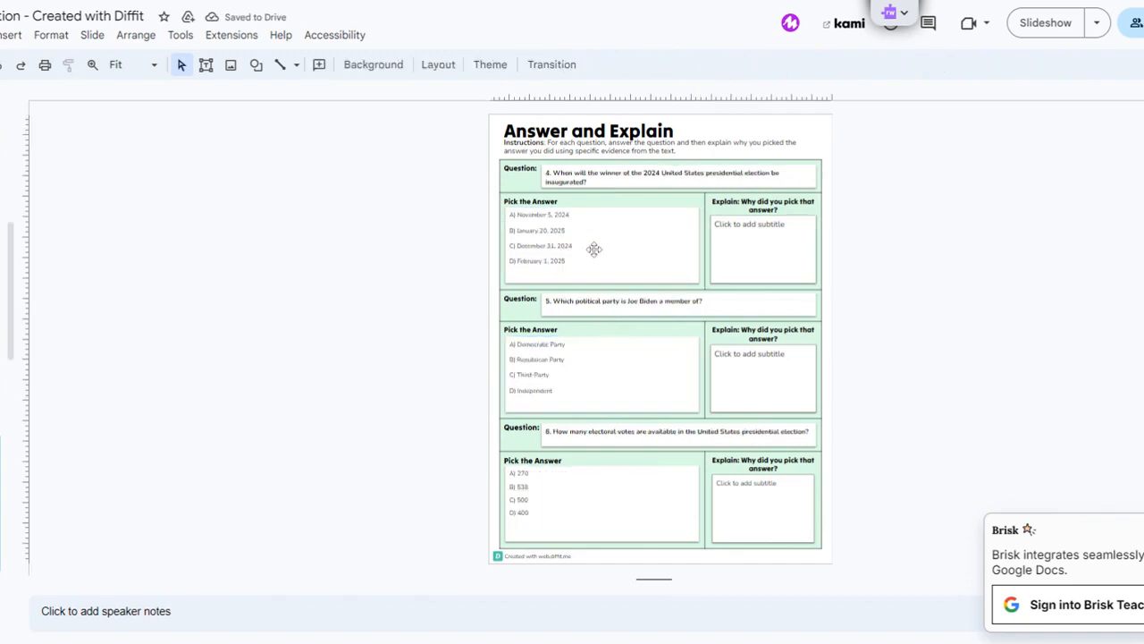
pyautogui.scroll(-2, 640, 390)
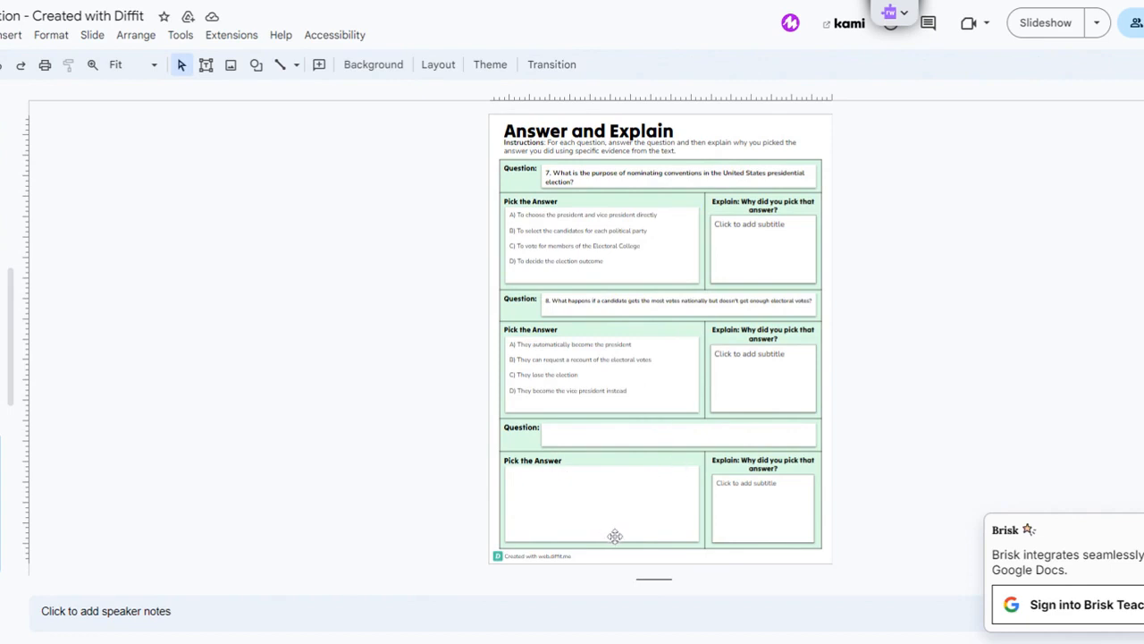
pyautogui.scroll(-2, 609, 528)
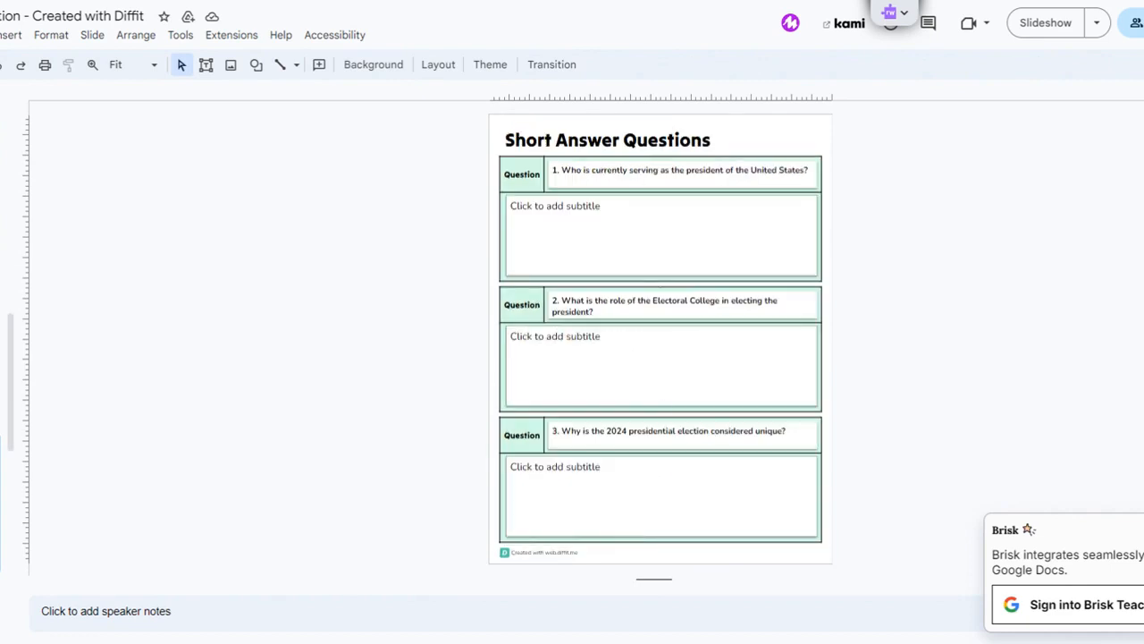
pyautogui.click(661, 236)
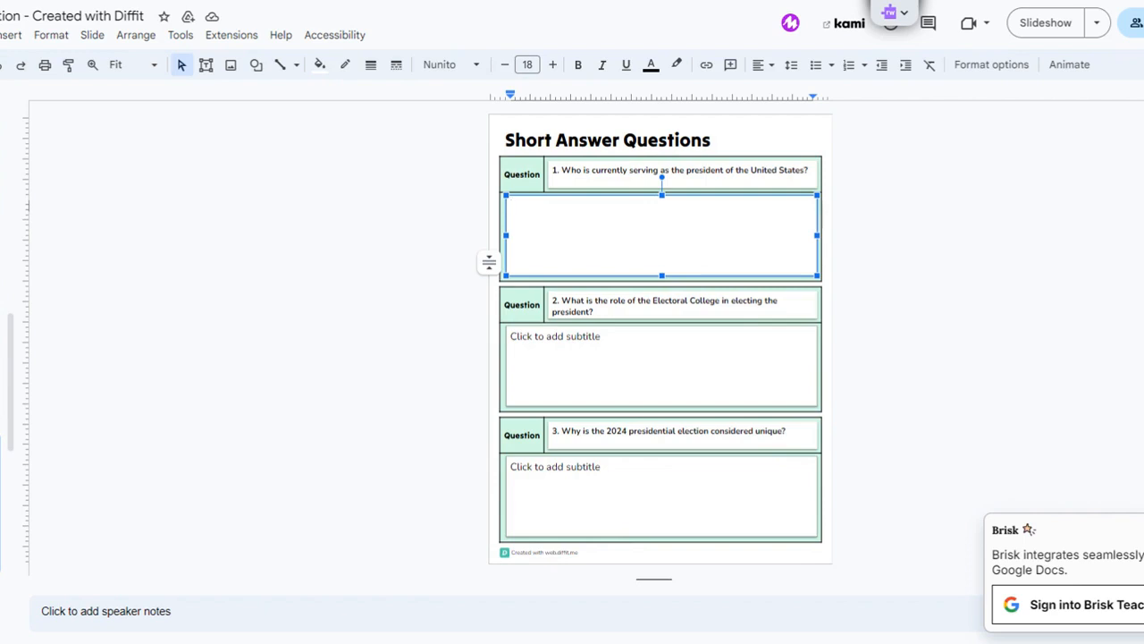
pyautogui.click(662, 366)
pyautogui.click(608, 478)
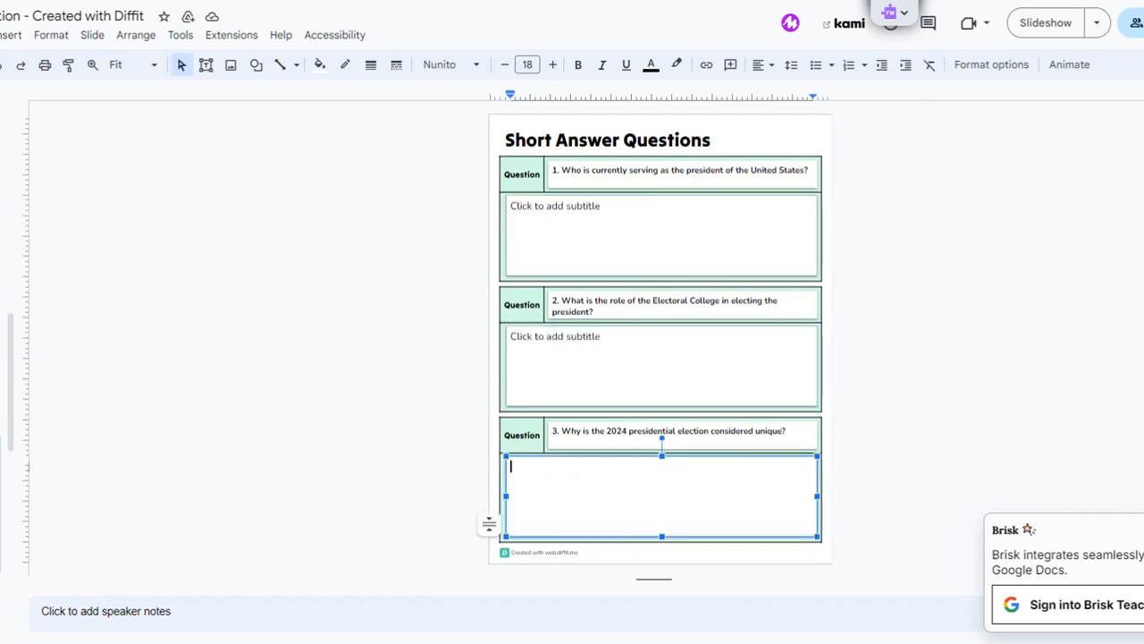
# Look through the Reflect and Discuss slides, checking each discussion question, the written response box and the student note boxes.
pyautogui.scroll(-1, 608, 478)
pyautogui.click(628, 273)
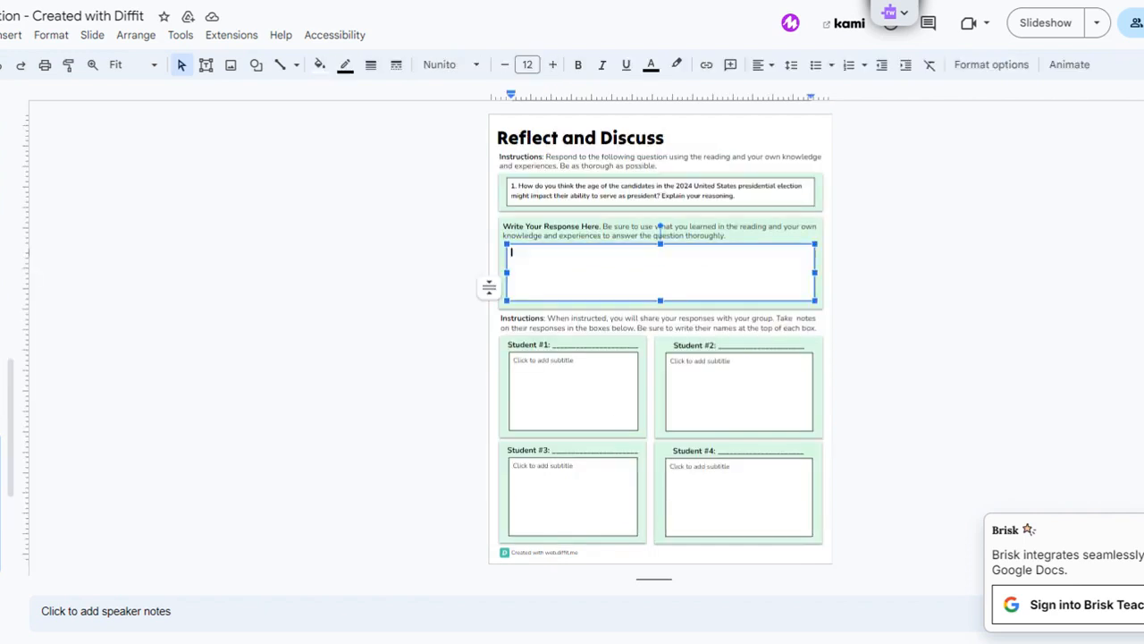
pyautogui.click(573, 391)
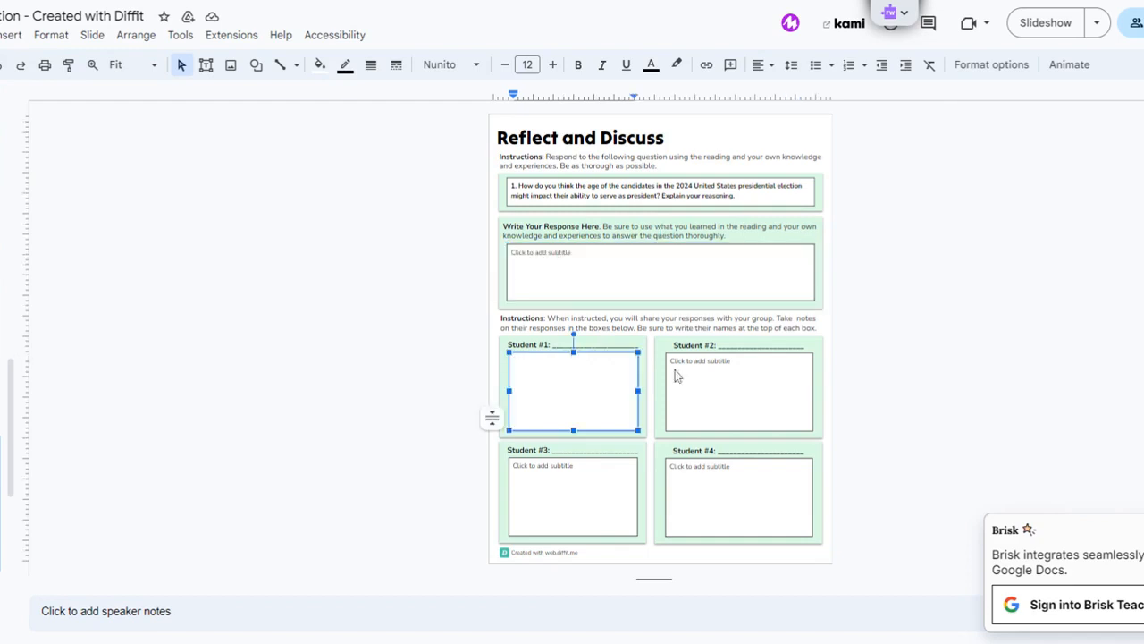
pyautogui.click(729, 391)
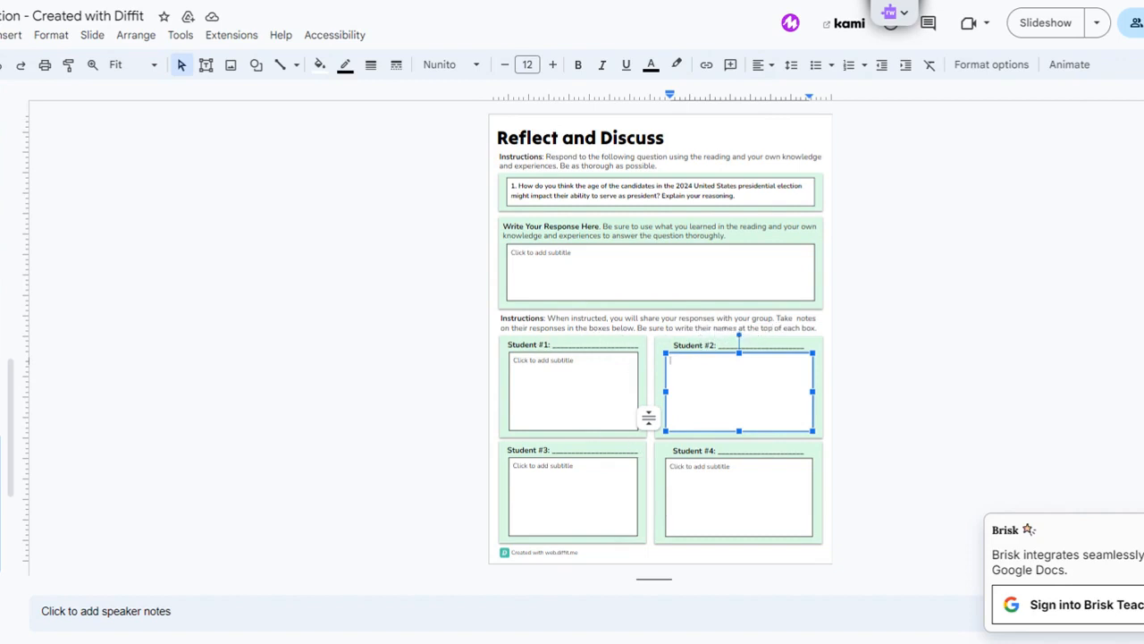
pyautogui.scroll(-1, 660, 340)
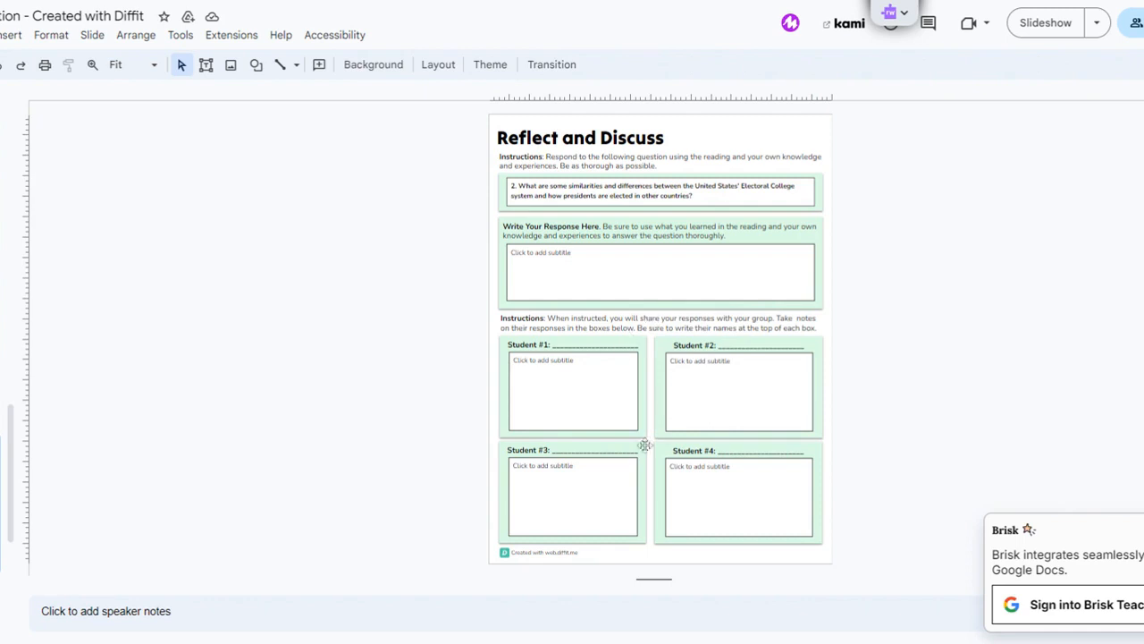
pyautogui.press('Down')
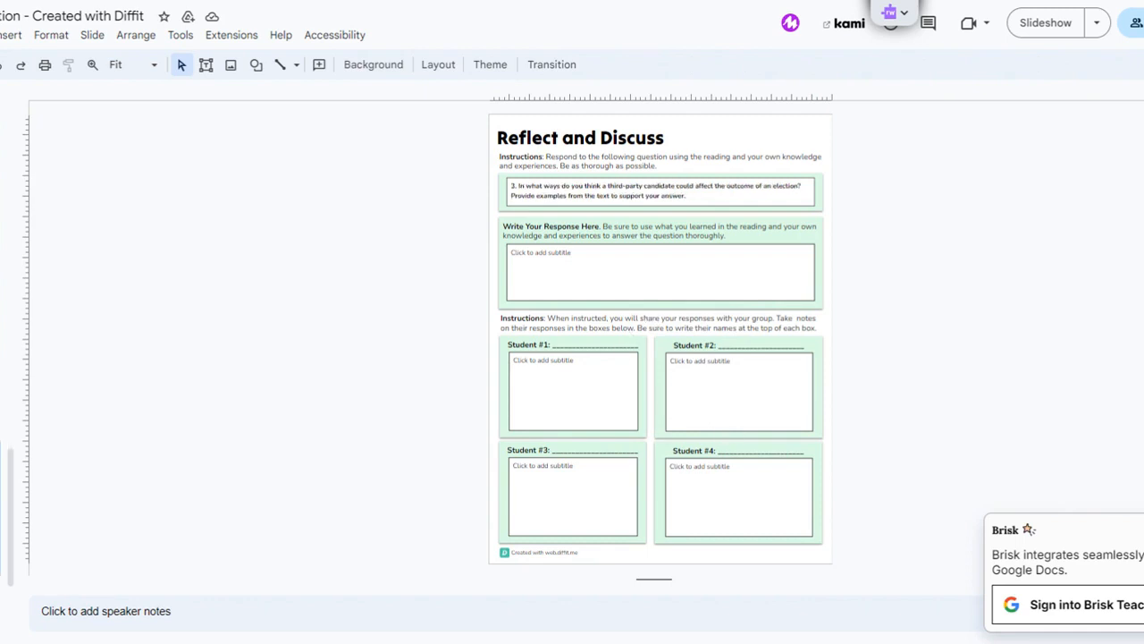
pyautogui.scroll(3, 698, 195)
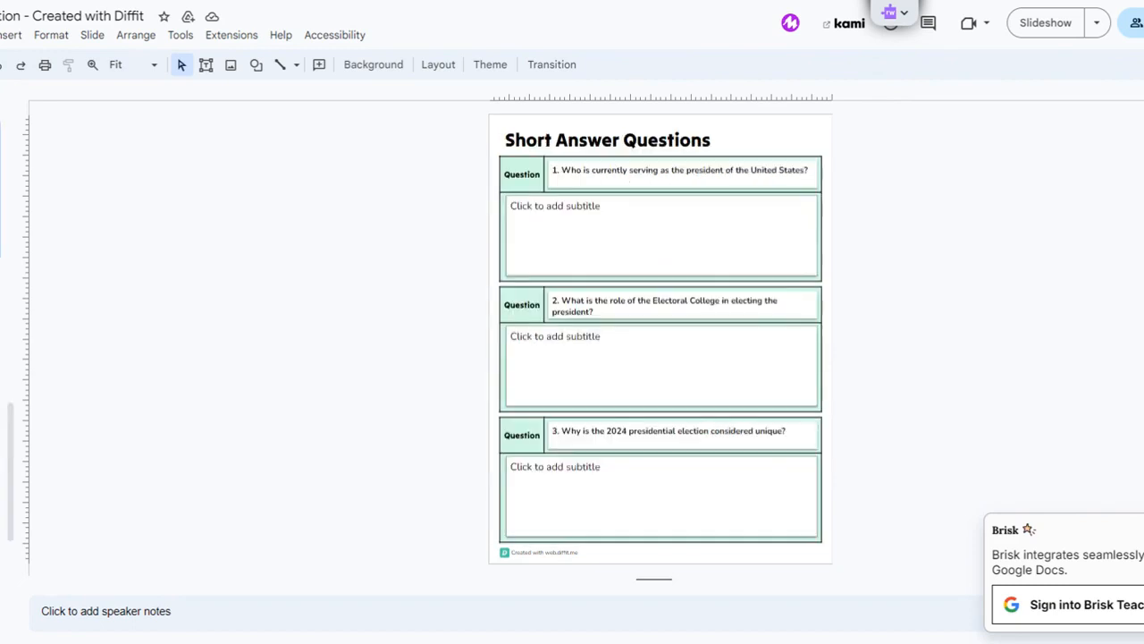
pyautogui.scroll(1, 249, 215)
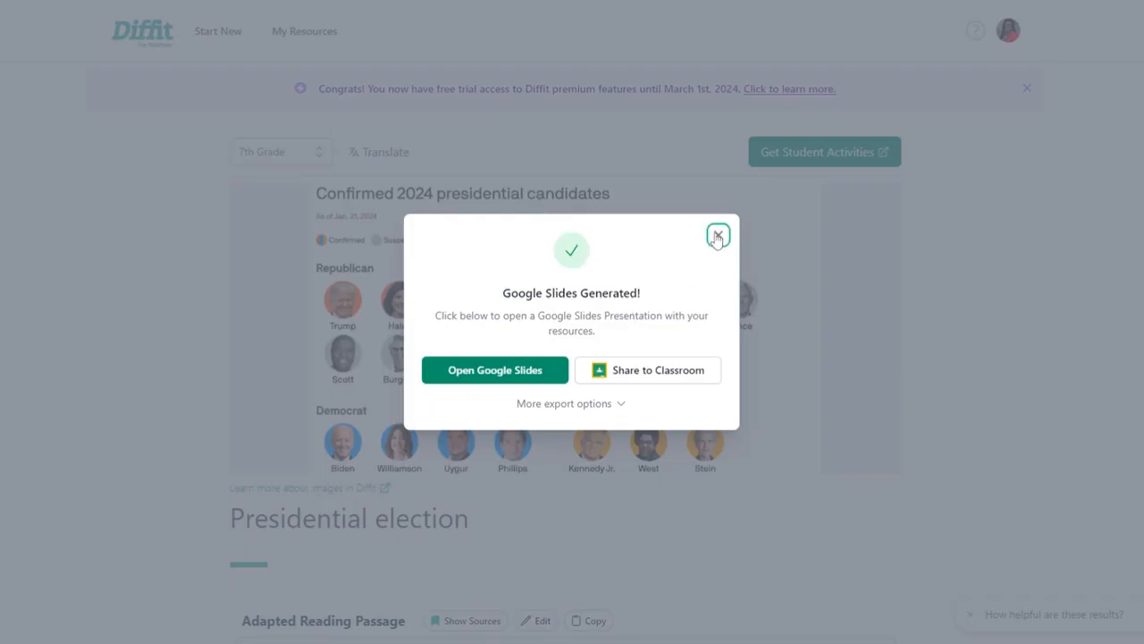
# Back in Diffit, dismiss the Google Slides export dialog and return to the Presidential election resource.
pyautogui.click(718, 233)
pyautogui.scroll(-3, 717, 273)
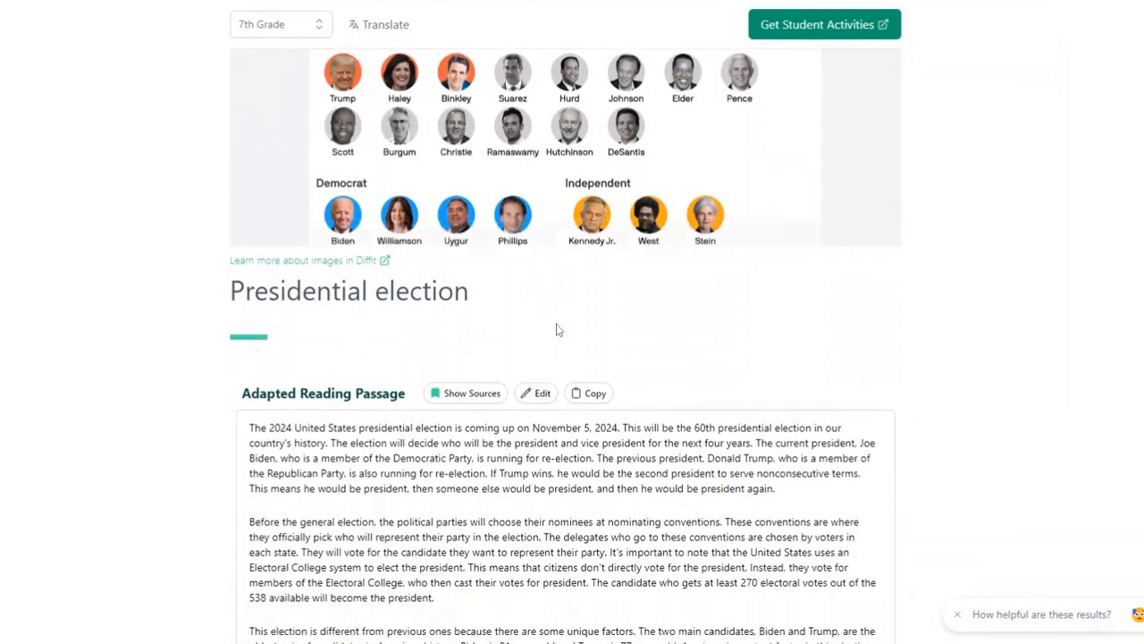
pyautogui.scroll(2, 429, 36)
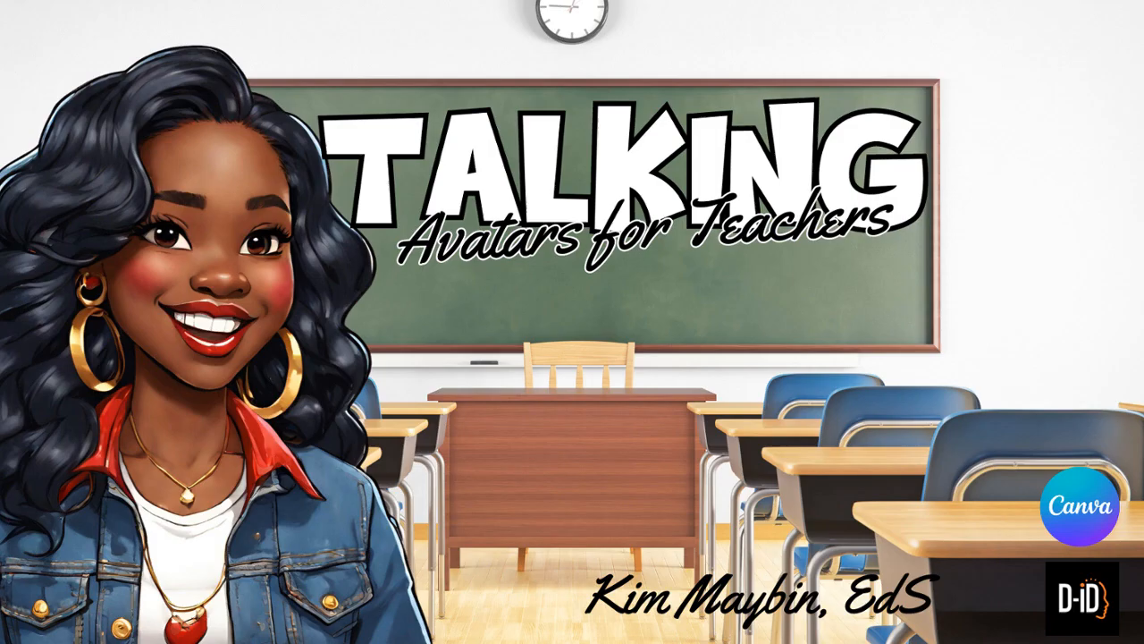